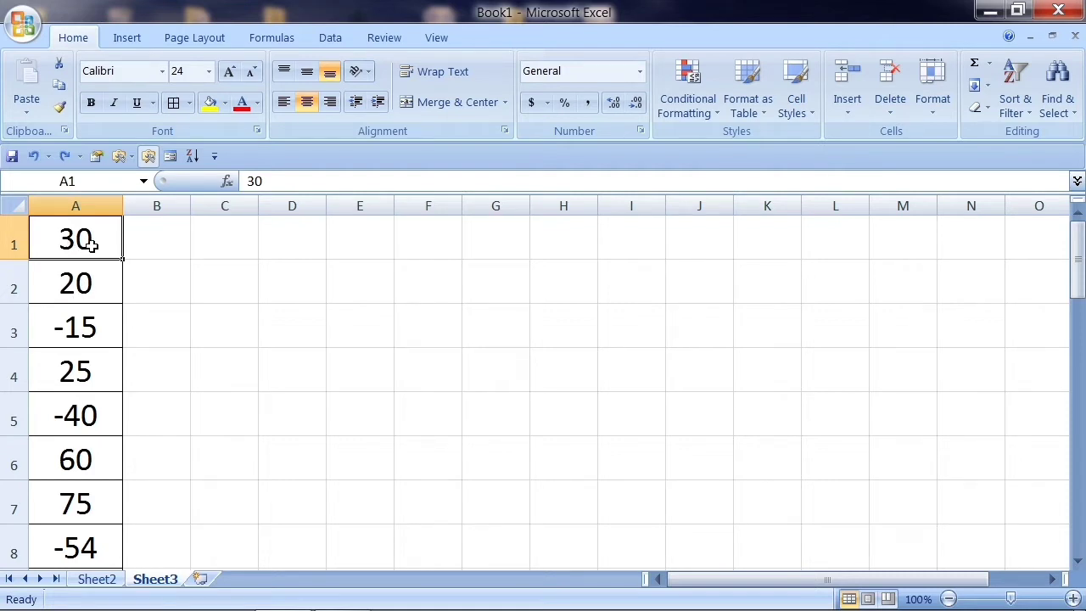
# Colour the 20 in A2 green
pyautogui.moveTo(91, 240); pyautogui.dragTo(81, 455)
pyautogui.click(90, 274)
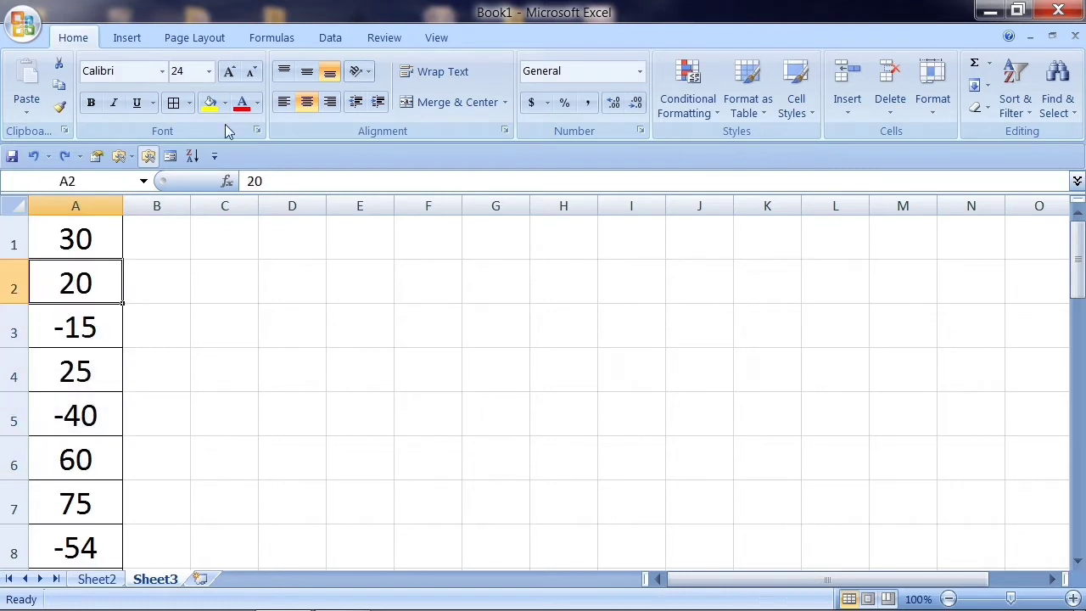
pyautogui.click(258, 102)
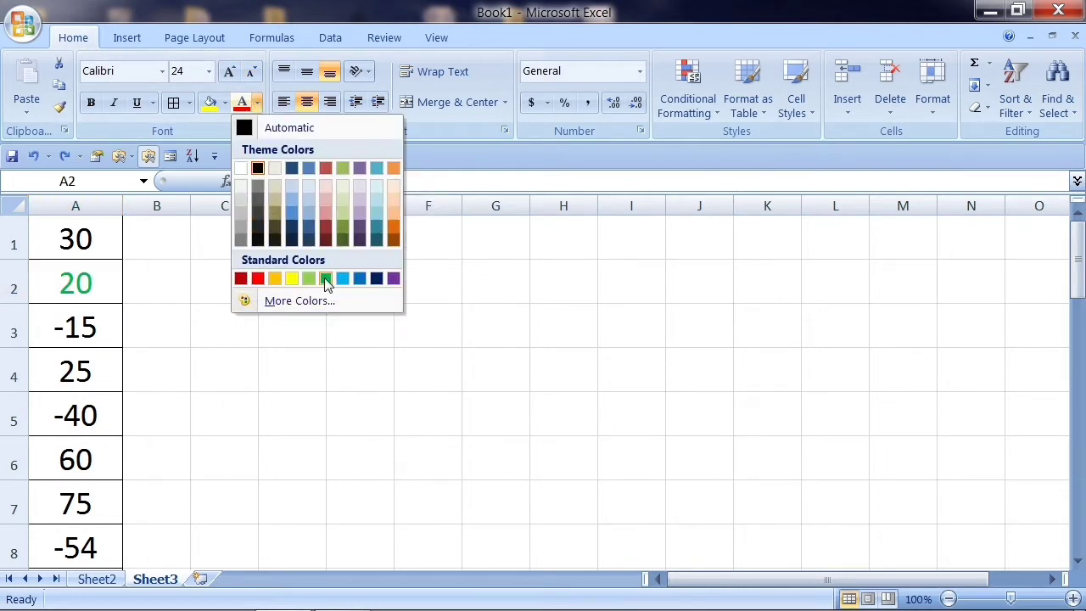
pyautogui.click(327, 279)
# Colour the -15 in A3 red
pyautogui.click(80, 321)
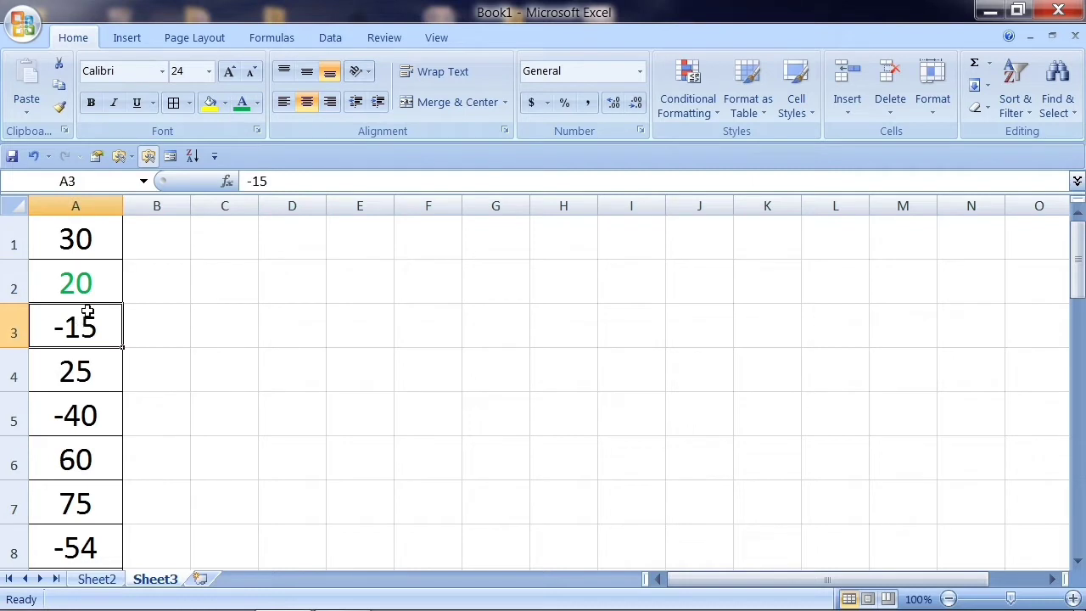
pyautogui.click(257, 103)
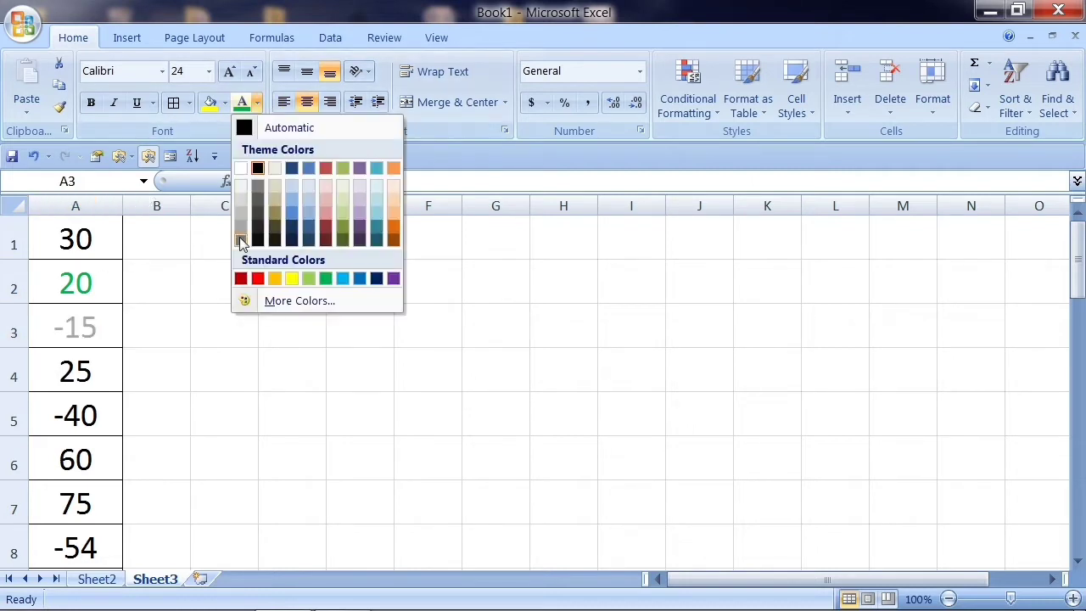
pyautogui.click(258, 278)
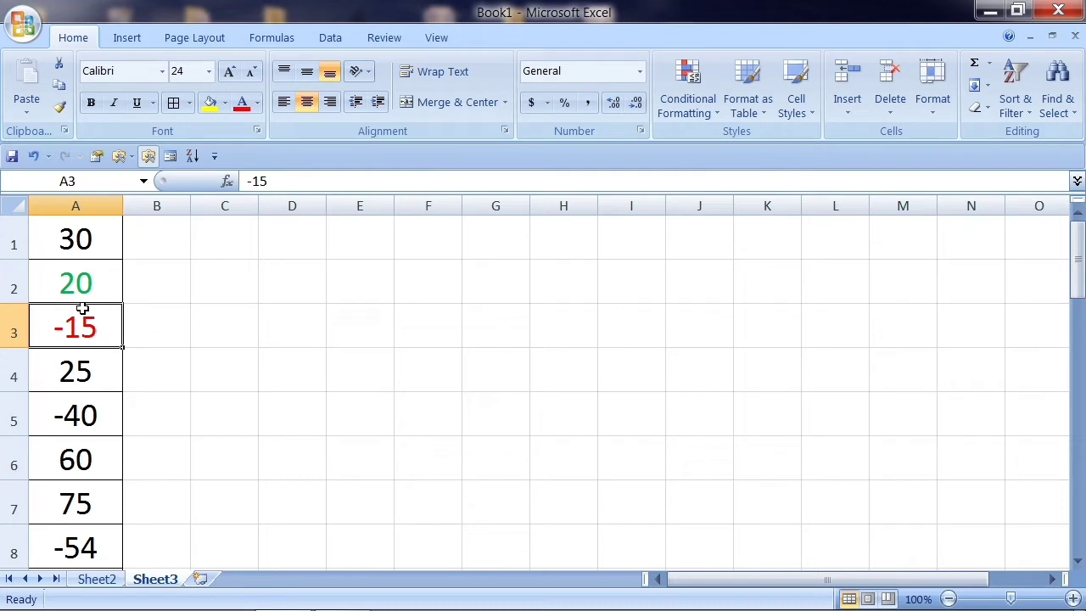
pyautogui.scroll(-3, 121, 325)
pyautogui.scroll(-3, 121, 330)
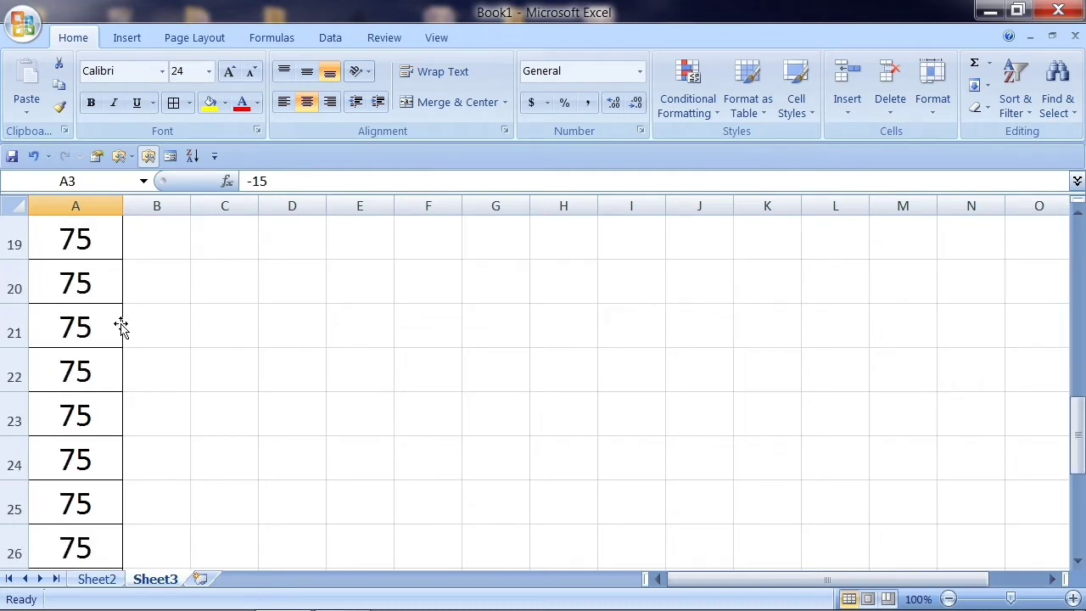
pyautogui.scroll(-4, 121, 329)
pyautogui.scroll(-1, 121, 329)
pyautogui.scroll(8, 121, 329)
pyautogui.scroll(1, 122, 329)
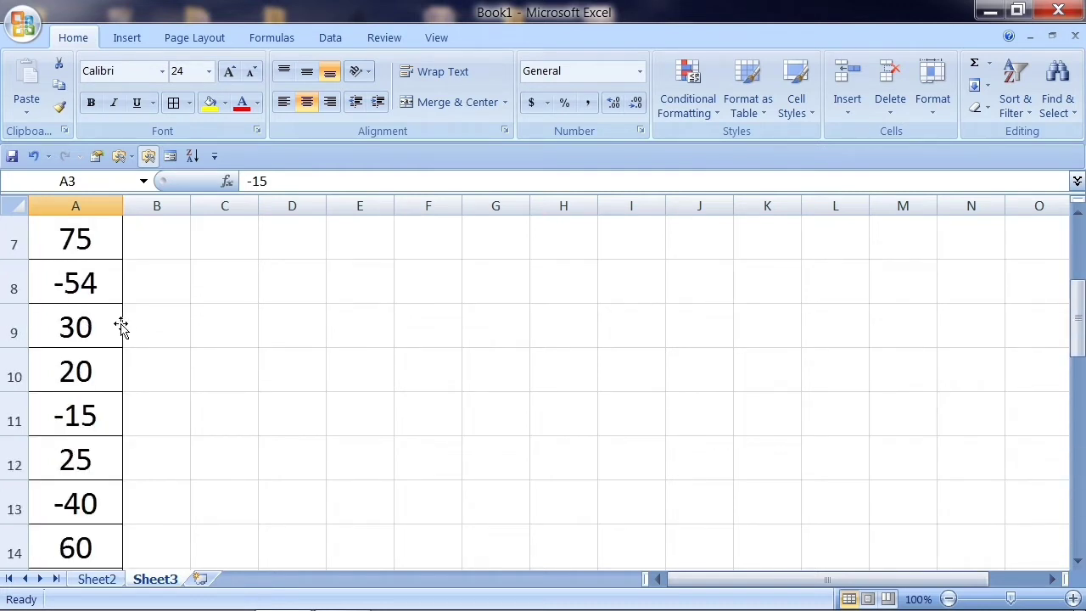
pyautogui.scroll(2, 122, 329)
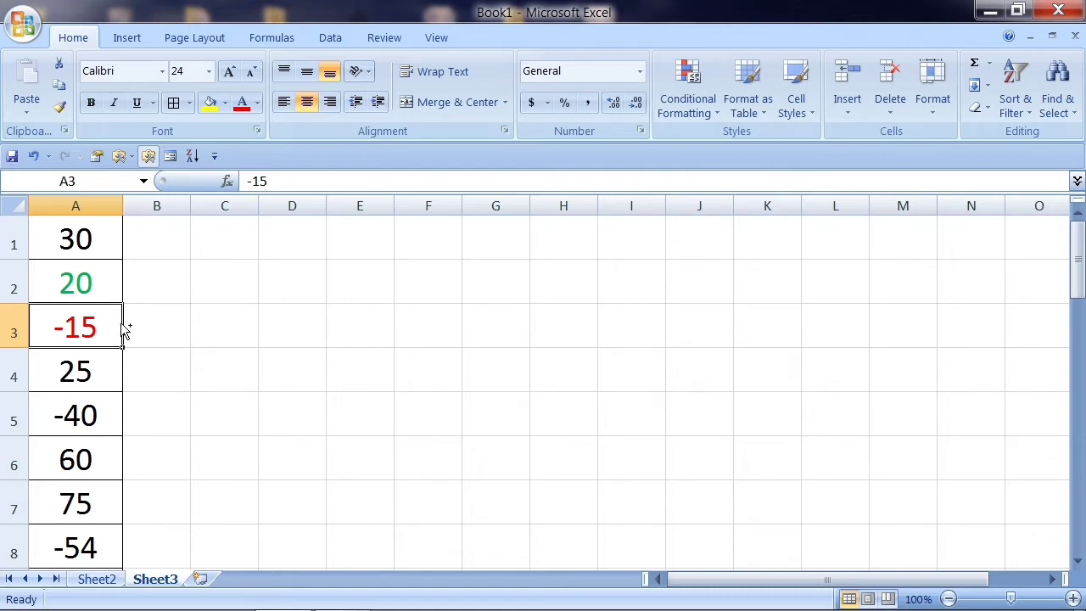
# Undo the green and red font colours, then select the whole of column A
pyautogui.hotkey('ctrl', 'z')
pyautogui.hotkey('ctrl', 'z')
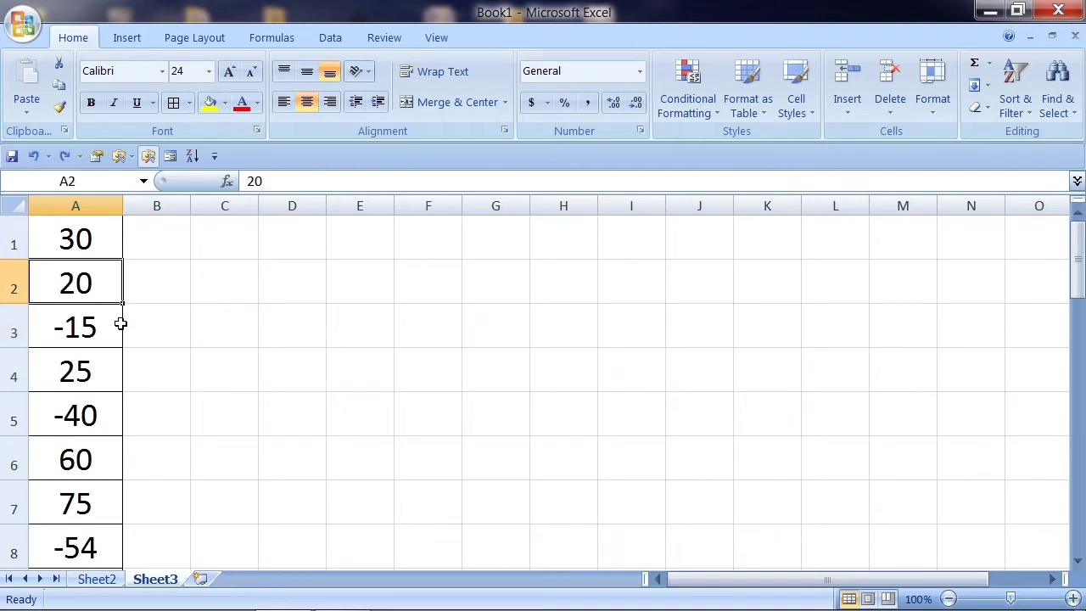
pyautogui.click(115, 360)
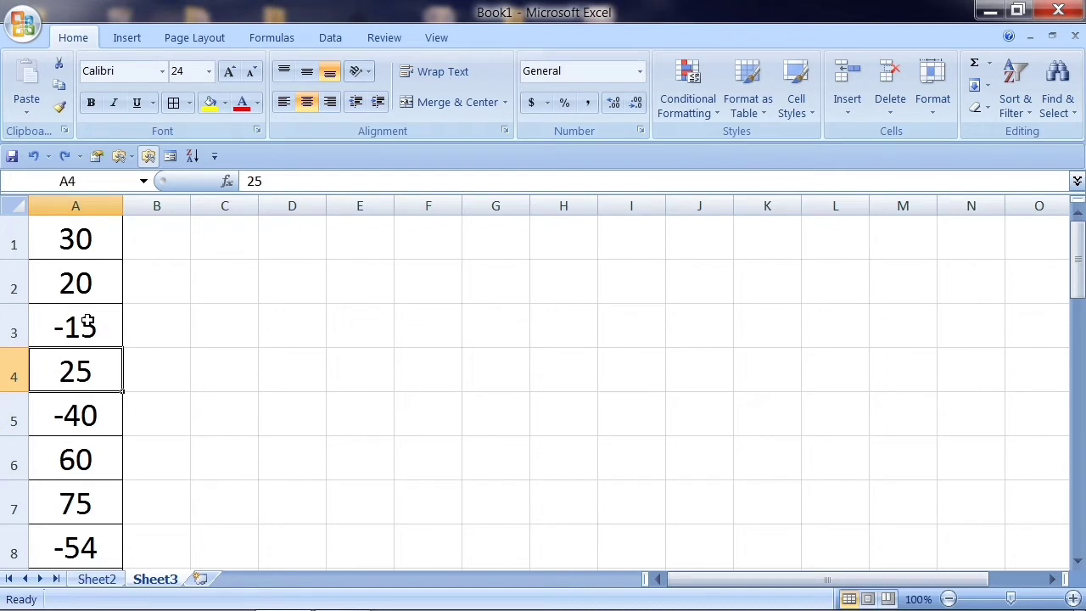
pyautogui.click(75, 207)
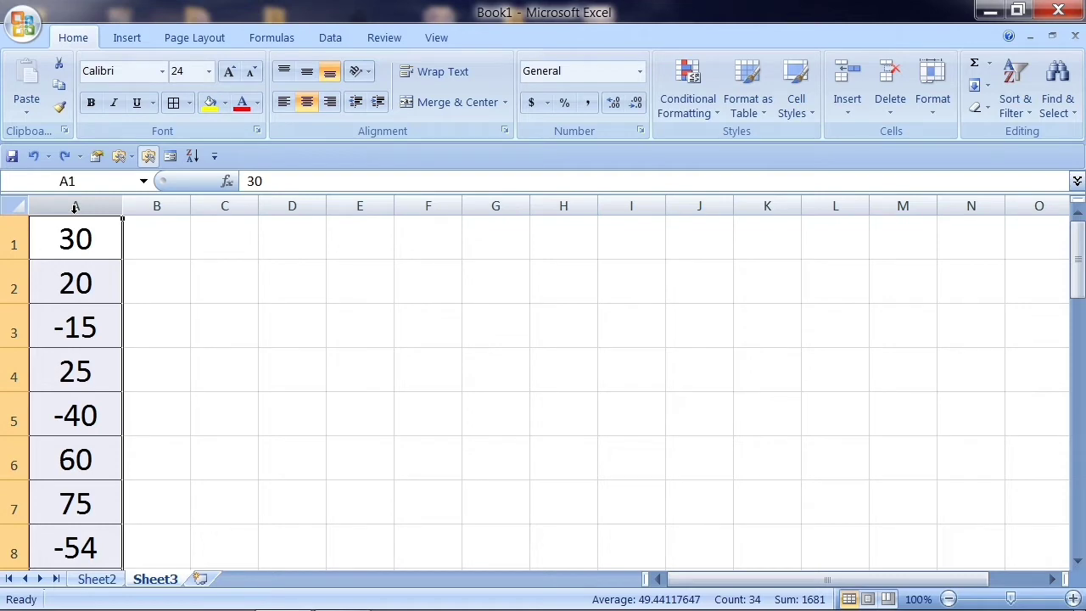
# Apply the custom number format [color4]##;[color3]-## to column A
pyautogui.hotkey('ctrl', '1')
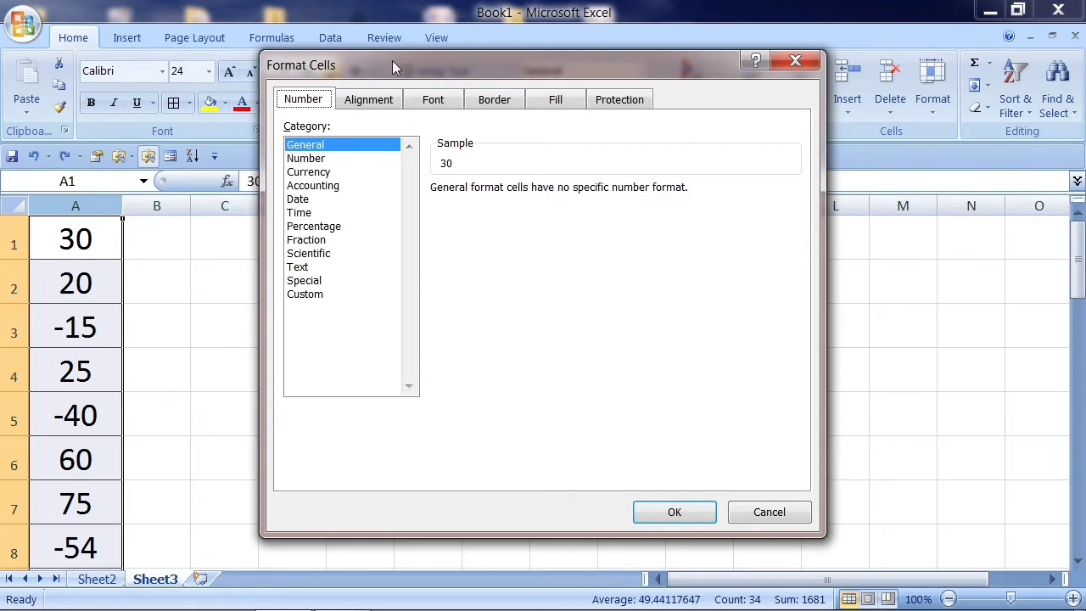
pyautogui.click(298, 297)
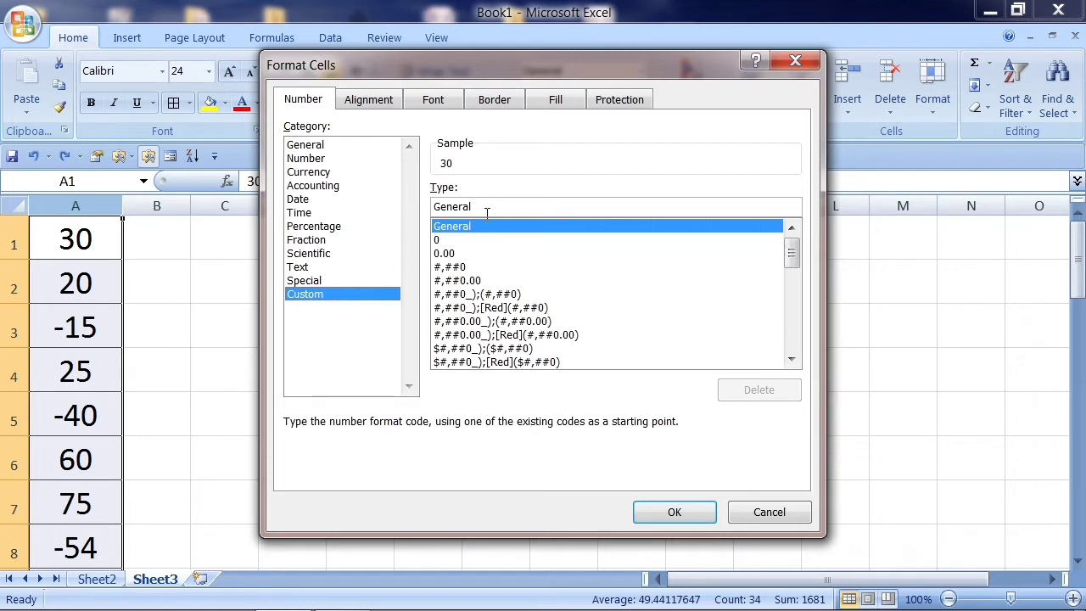
pyautogui.moveTo(482, 209); pyautogui.dragTo(424, 217)
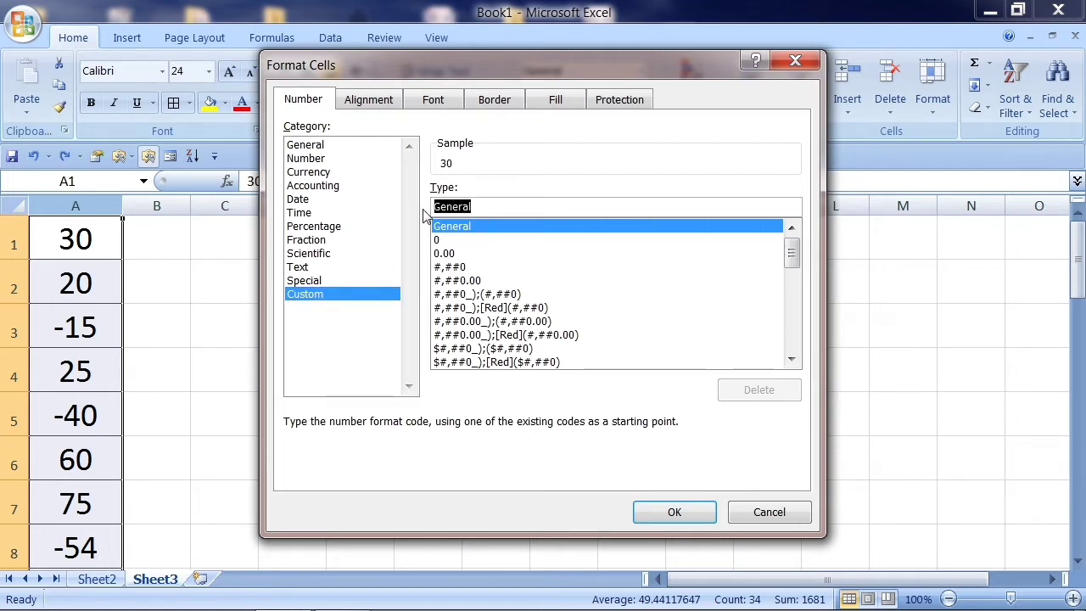
pyautogui.press('BackSpace')
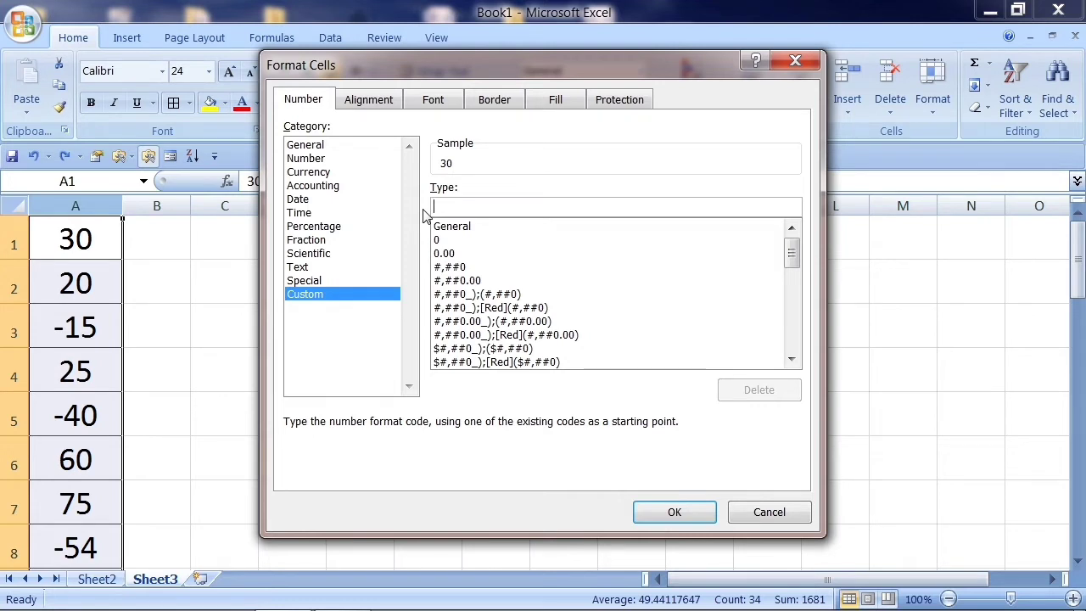
pyautogui.write('[')
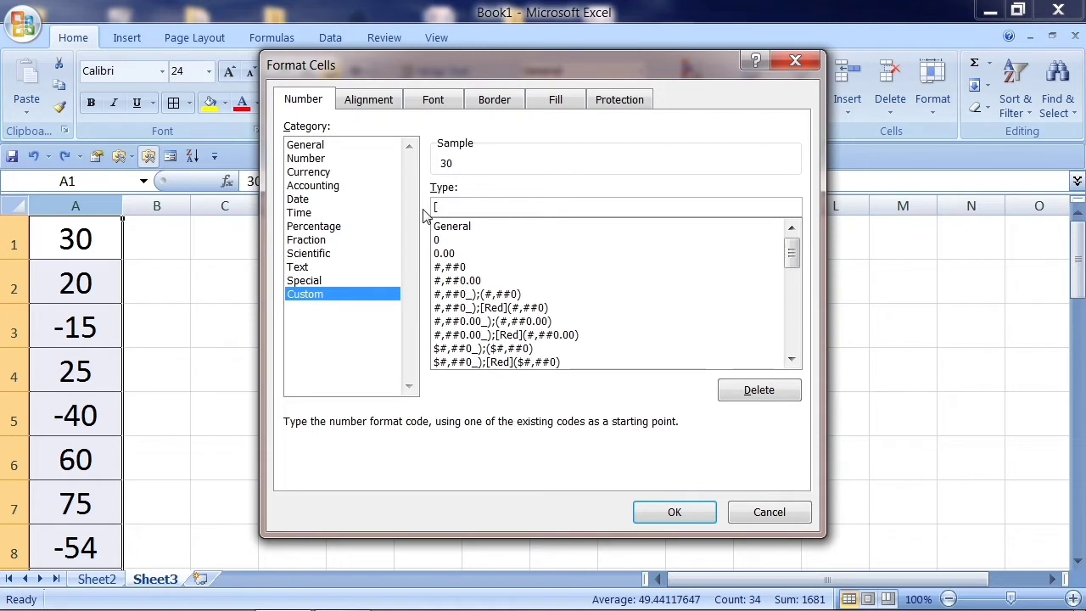
pyautogui.write('colo')
pyautogui.write('r')
pyautogui.write('4')
pyautogui.write(']')
pyautogui.write('##')
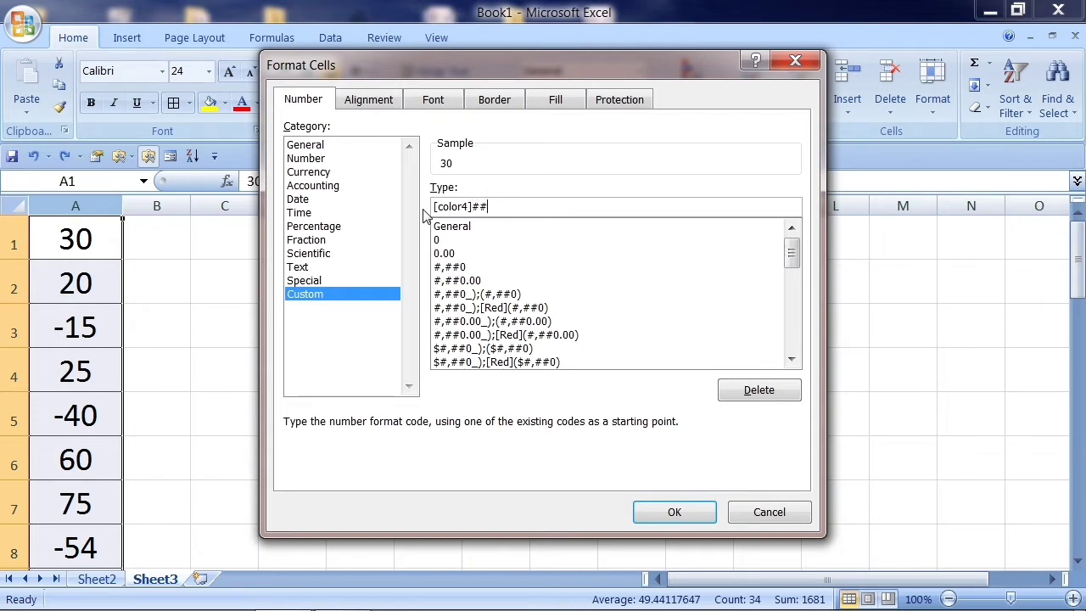
pyautogui.write(';')
pyautogui.write('[')
pyautogui.write('c')
pyautogui.write('olor')
pyautogui.write('3')
pyautogui.write(']')
pyautogui.write('-')
pyautogui.write('##')
pyautogui.click(676, 512)
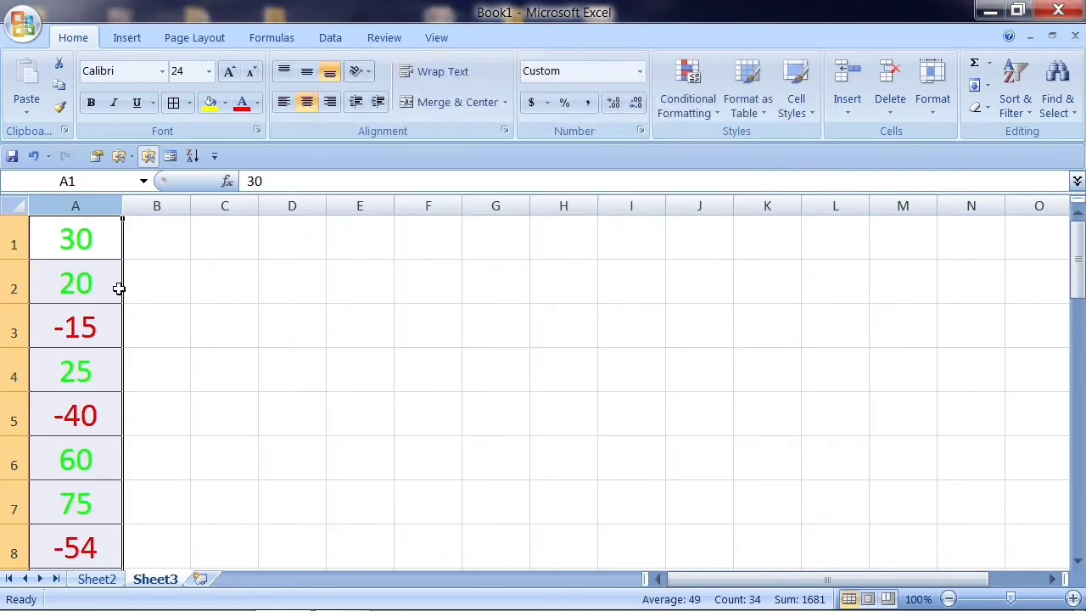
pyautogui.click(119, 289)
pyautogui.click(85, 239)
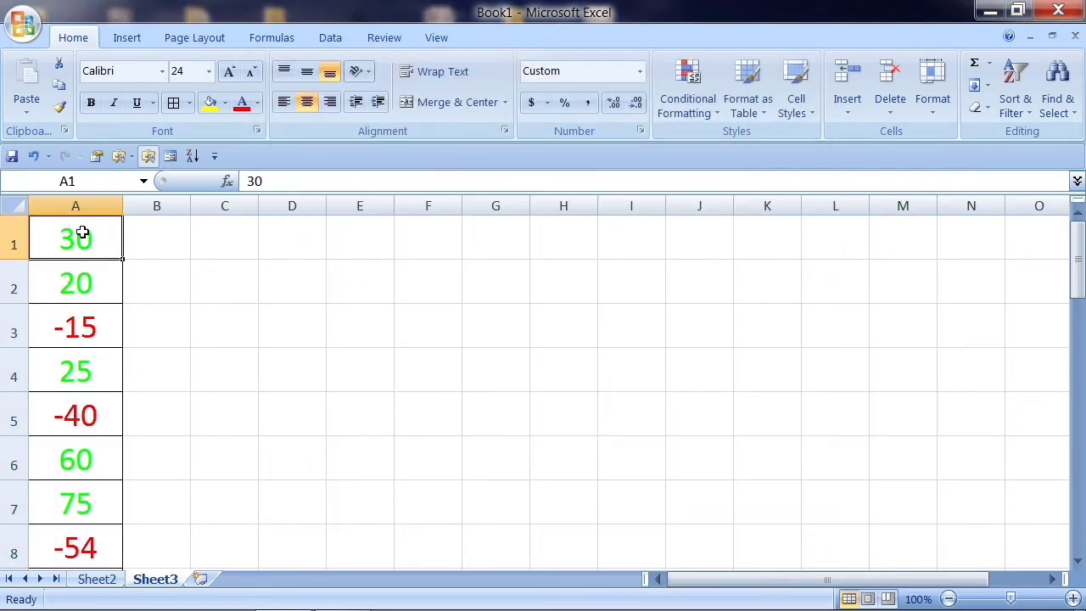
pyautogui.click(82, 291)
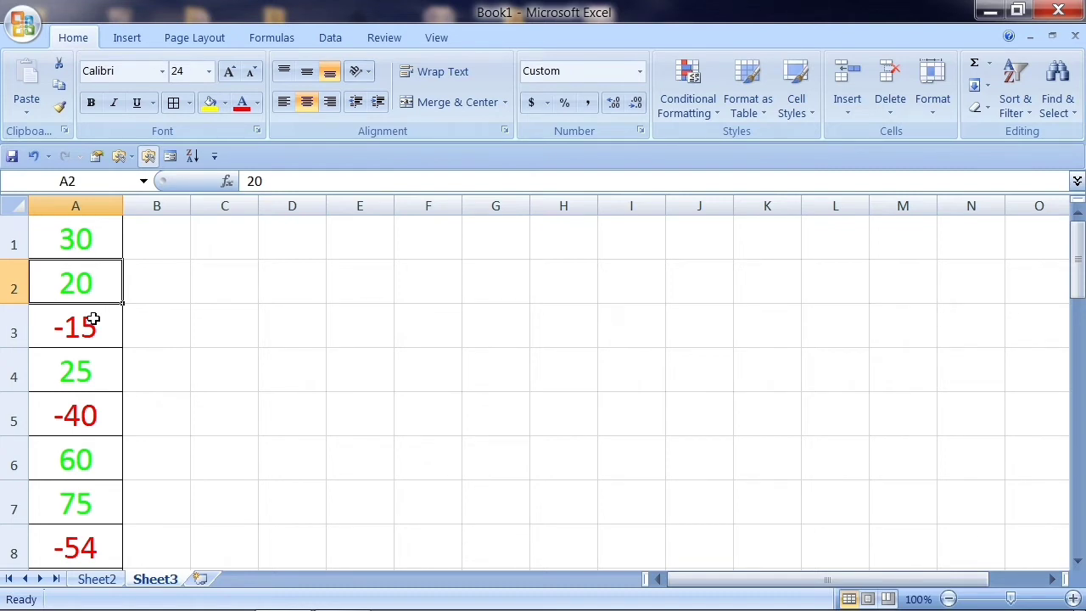
pyautogui.click(90, 320)
pyautogui.click(92, 413)
pyautogui.scroll(-2, 92, 413)
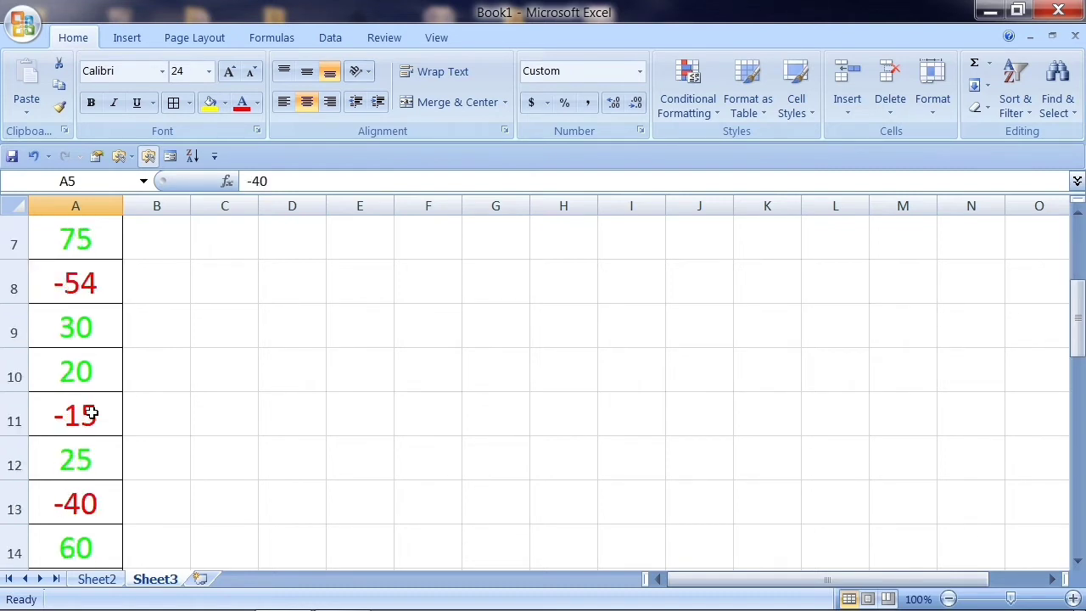
pyautogui.scroll(-1, 91, 413)
pyautogui.scroll(-1, 92, 413)
pyautogui.scroll(1, 90, 413)
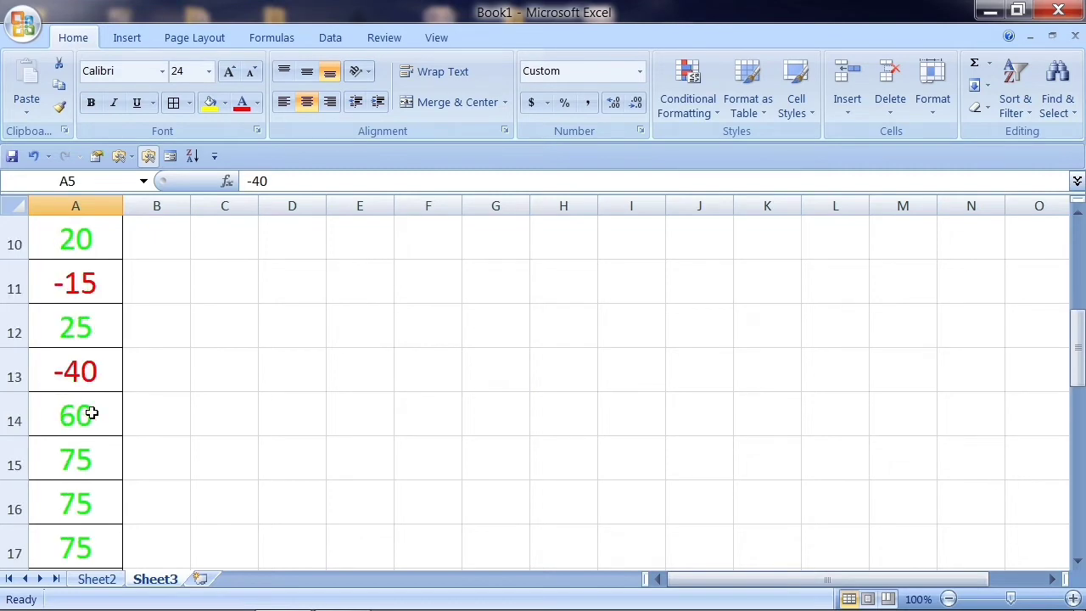
pyautogui.scroll(1, 89, 415)
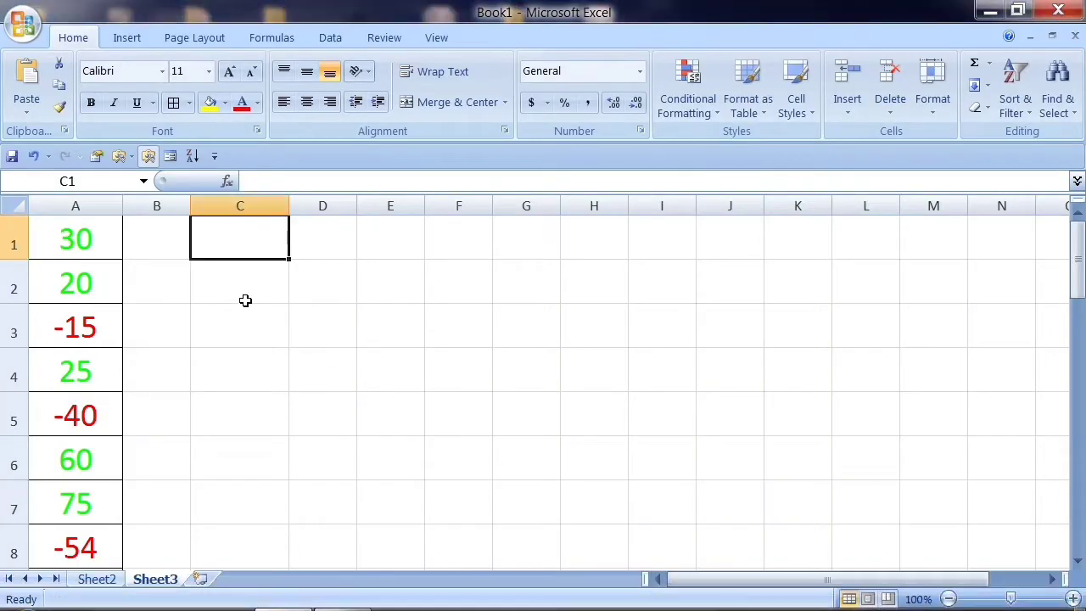
pyautogui.click(246, 300)
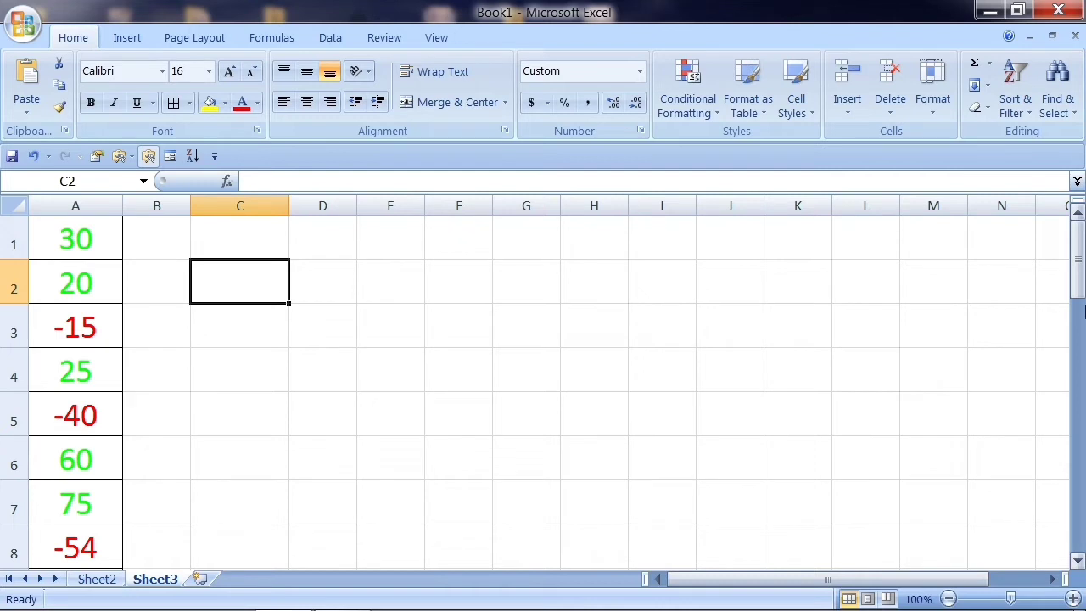
# Enter Laxmi, Rina, Riya and Anand down C2 to C5
pyautogui.write('La')
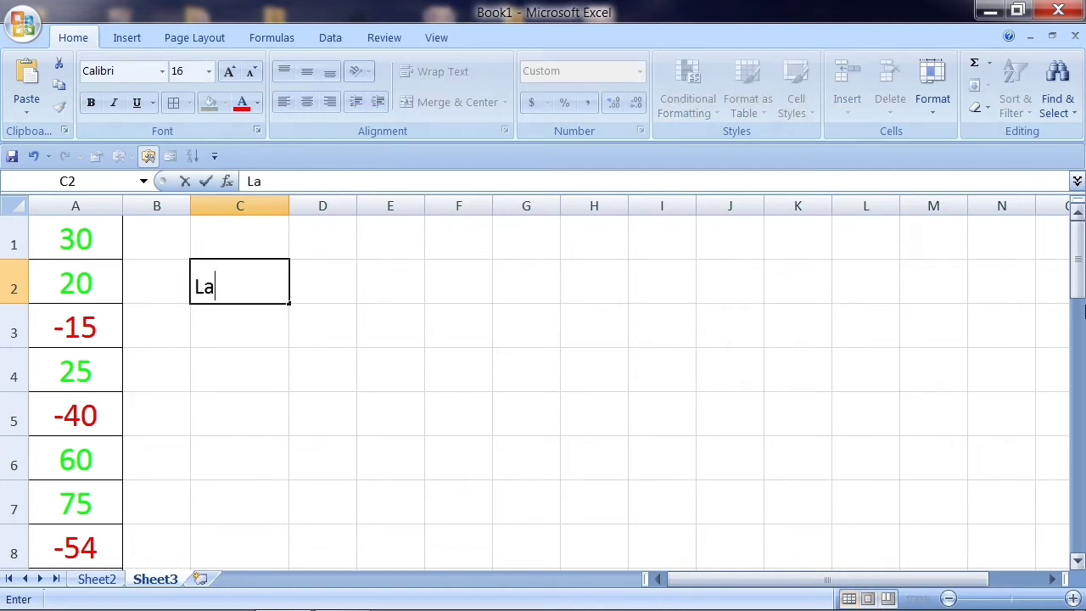
pyautogui.write('xmi')
pyautogui.press('Return')
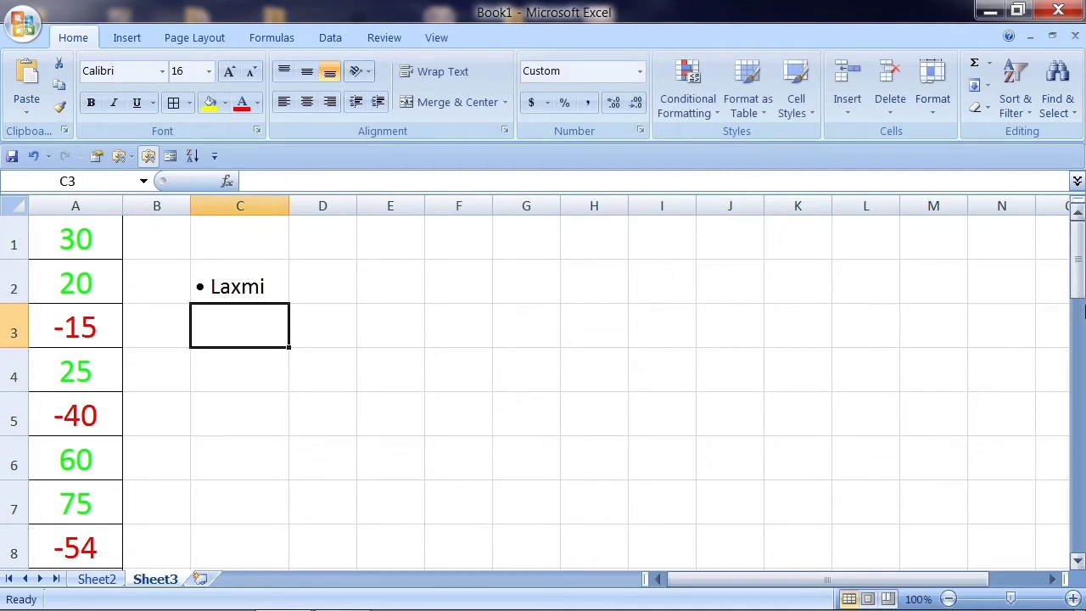
pyautogui.write('Rin')
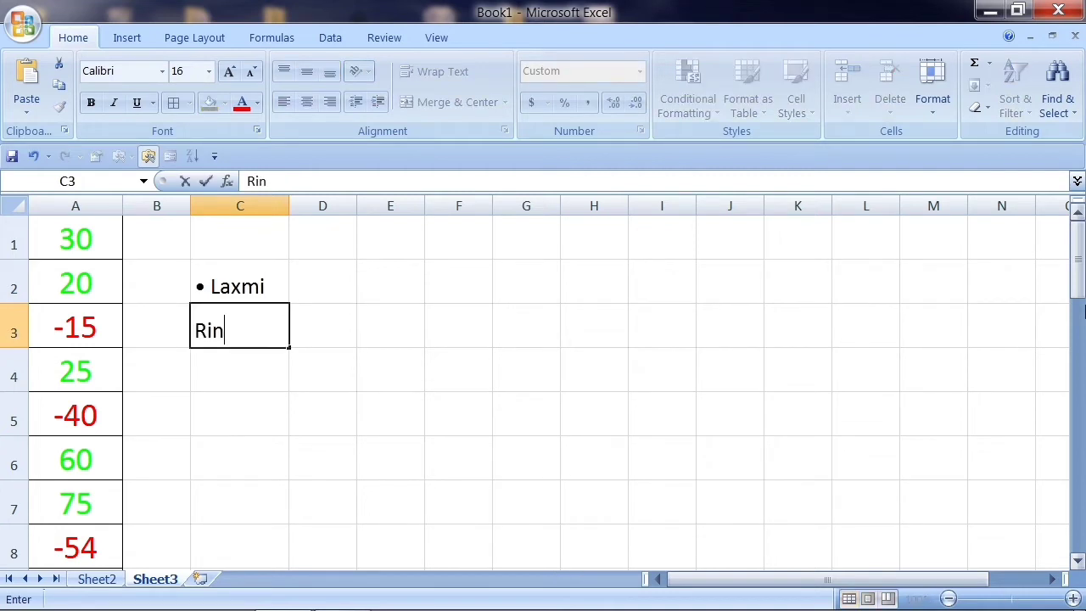
pyautogui.write('a')
pyautogui.press('Return')
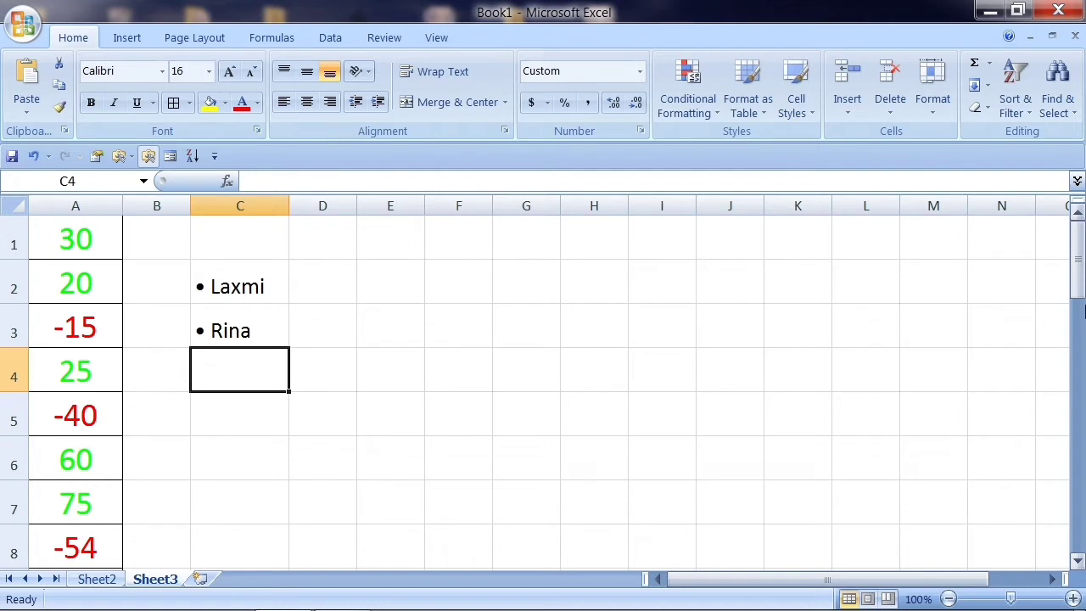
pyautogui.write('Ri')
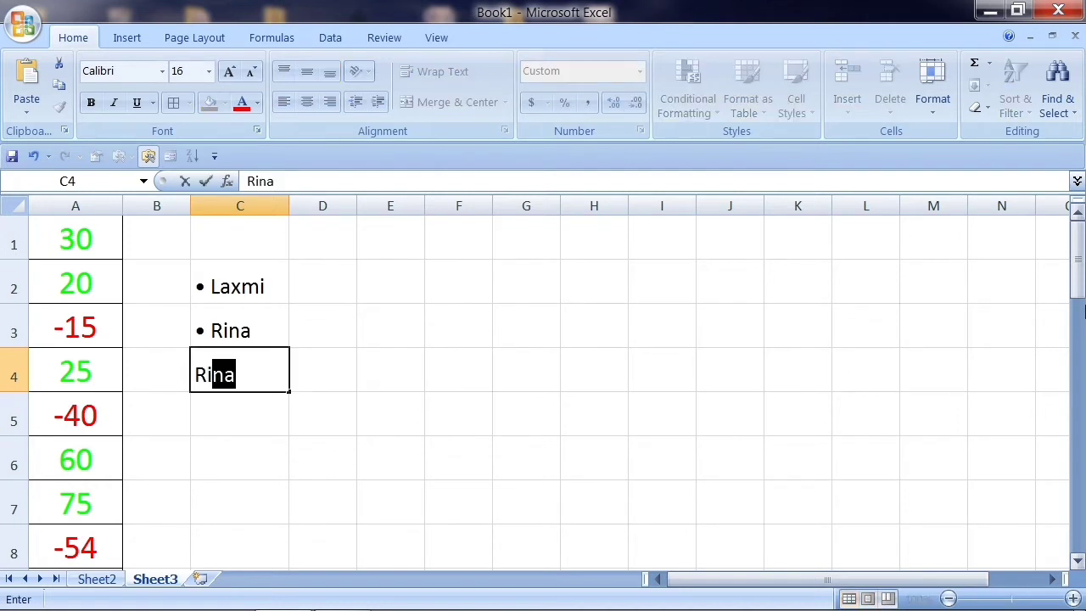
pyautogui.write('ya')
pyautogui.press('Return')
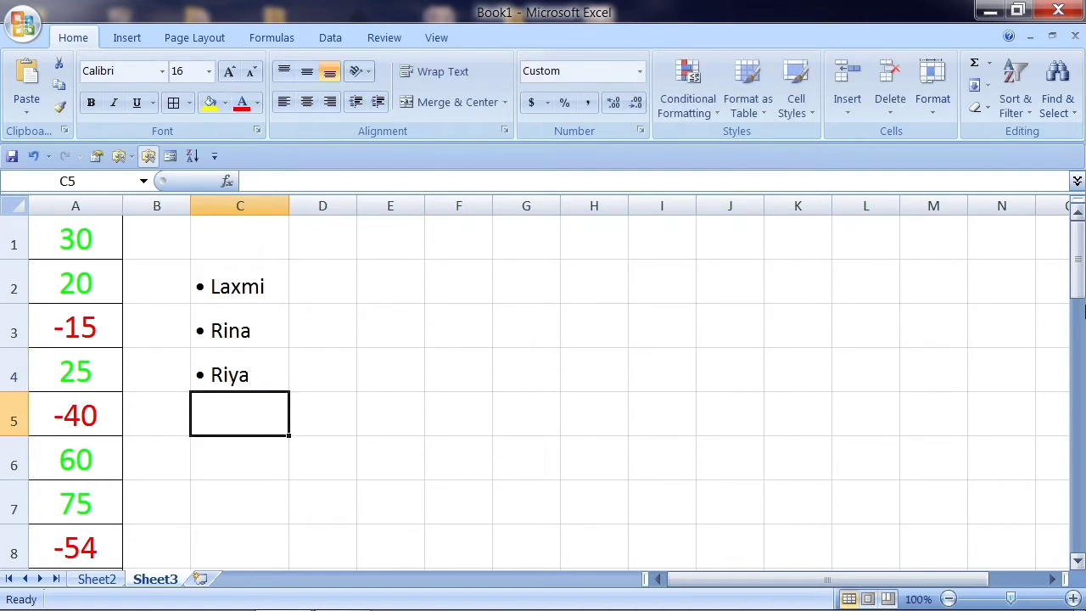
pyautogui.write('P')
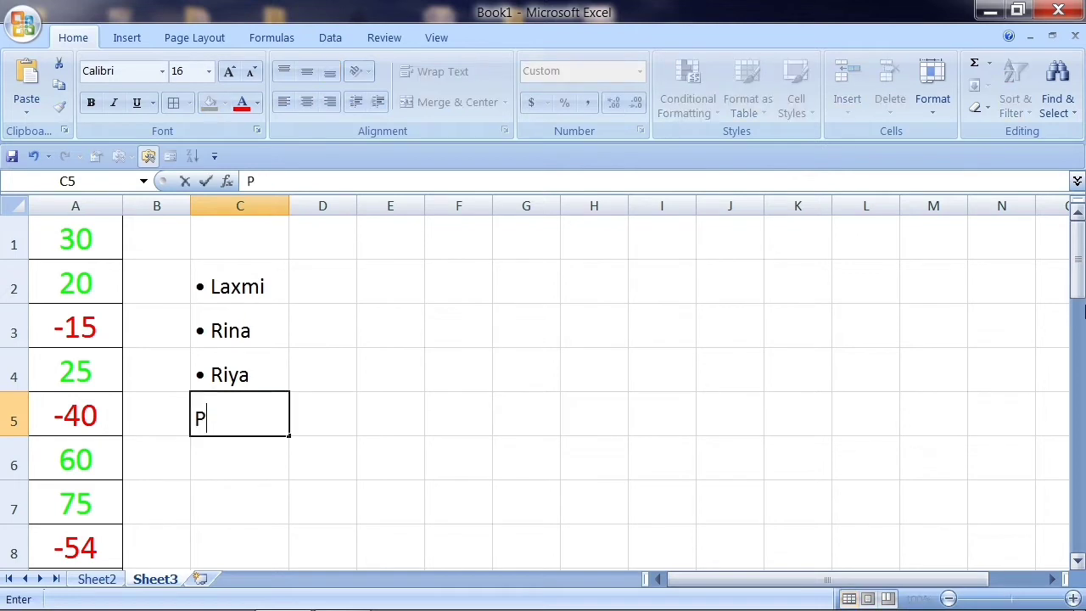
pyautogui.write('a')
pyautogui.write('A')
pyautogui.write('nand')
pyautogui.press('Return')
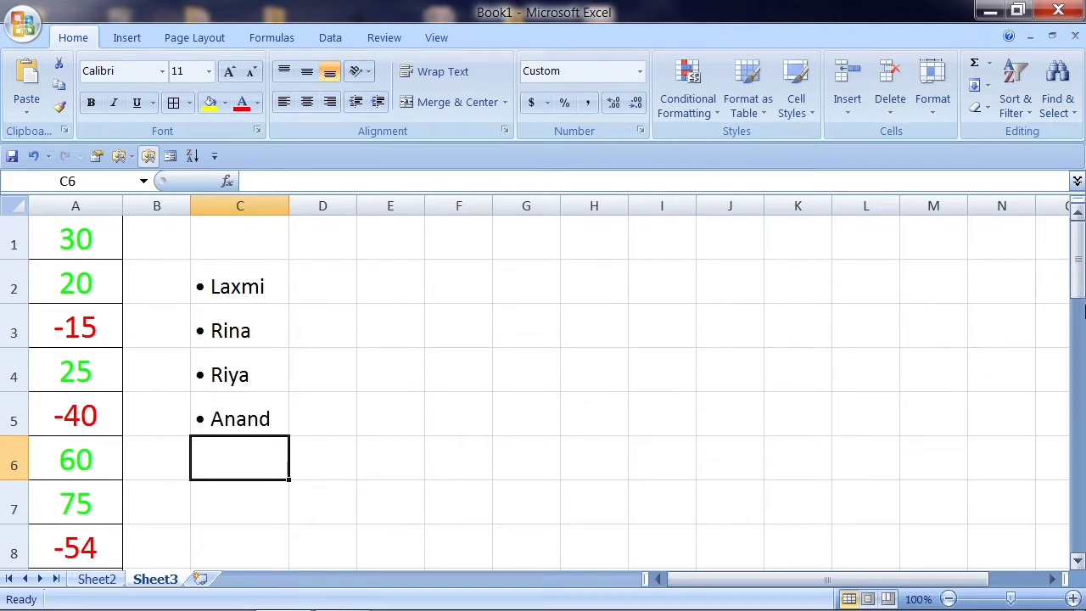
# Select the four bulleted names in C2:C5 to check their formatting
pyautogui.click(243, 289)
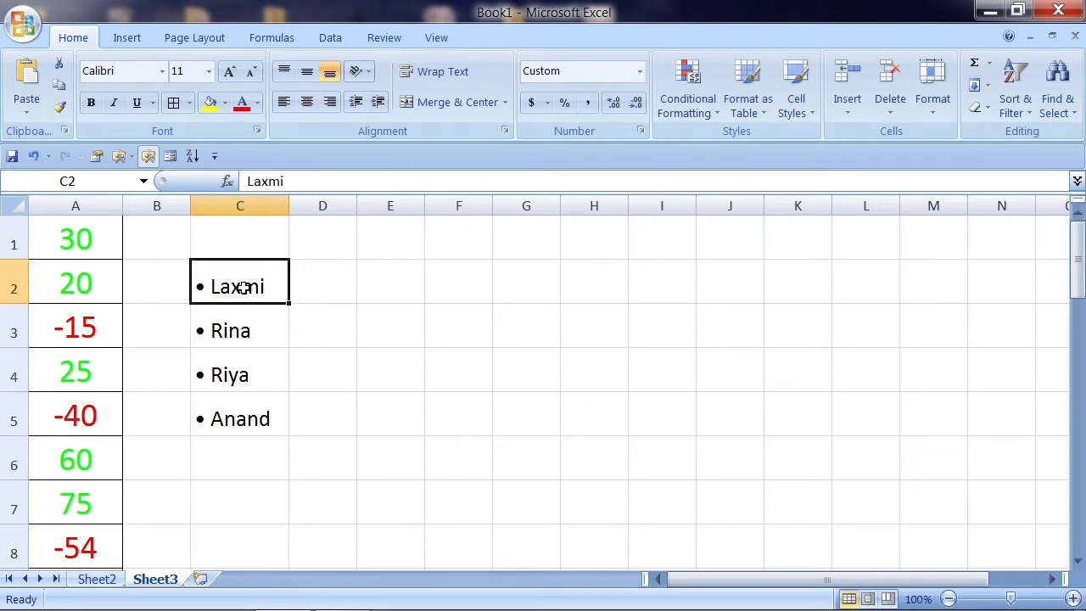
pyautogui.moveTo(242, 288); pyautogui.dragTo(246, 399)
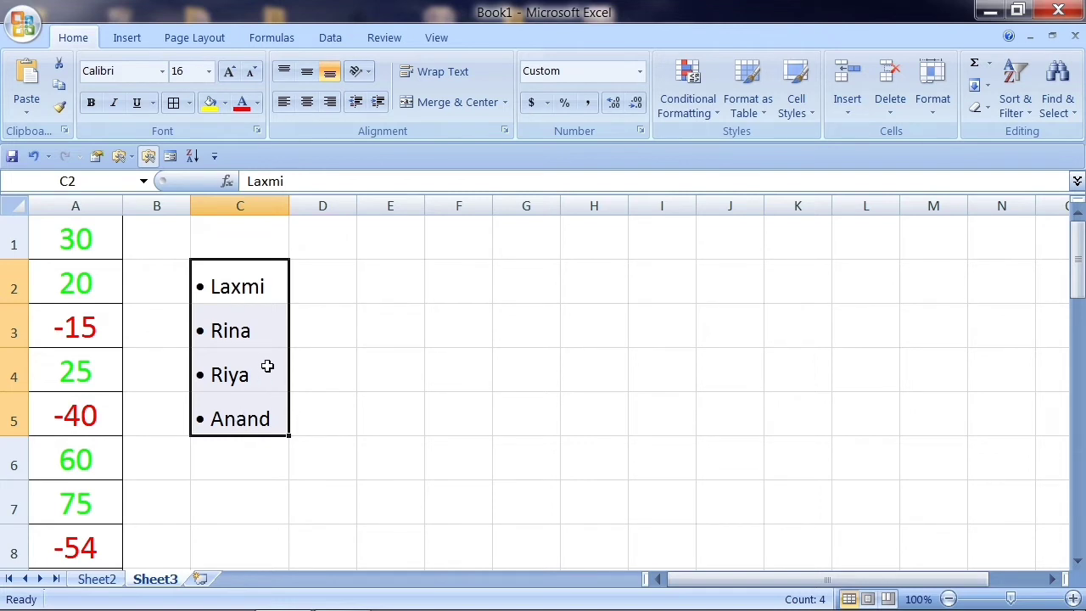
pyautogui.click(445, 233)
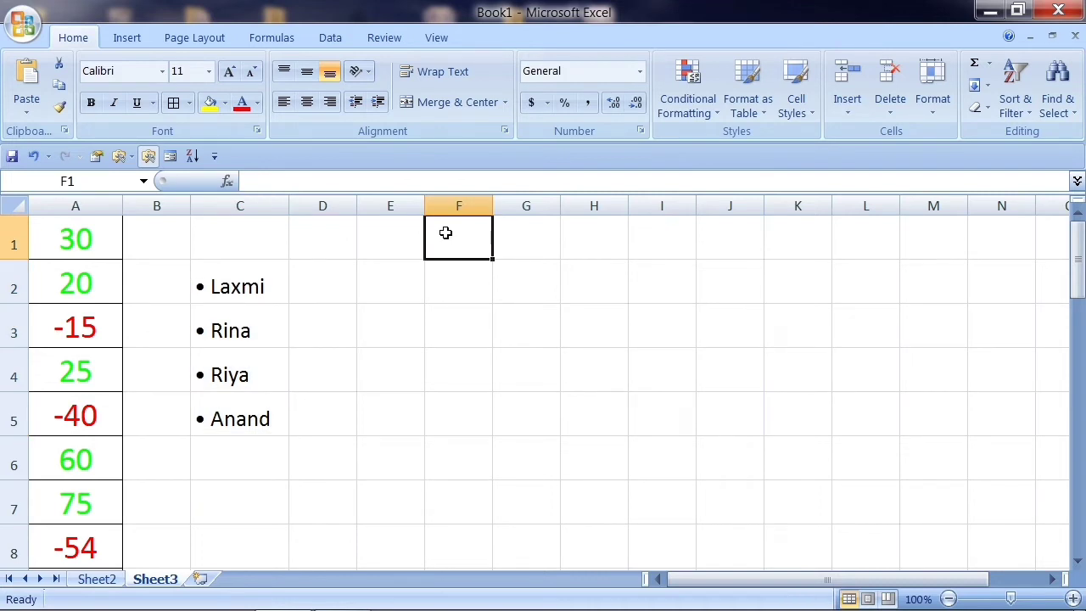
# Enter 149 in F1 and enlarge its font to 18
pyautogui.write('149')
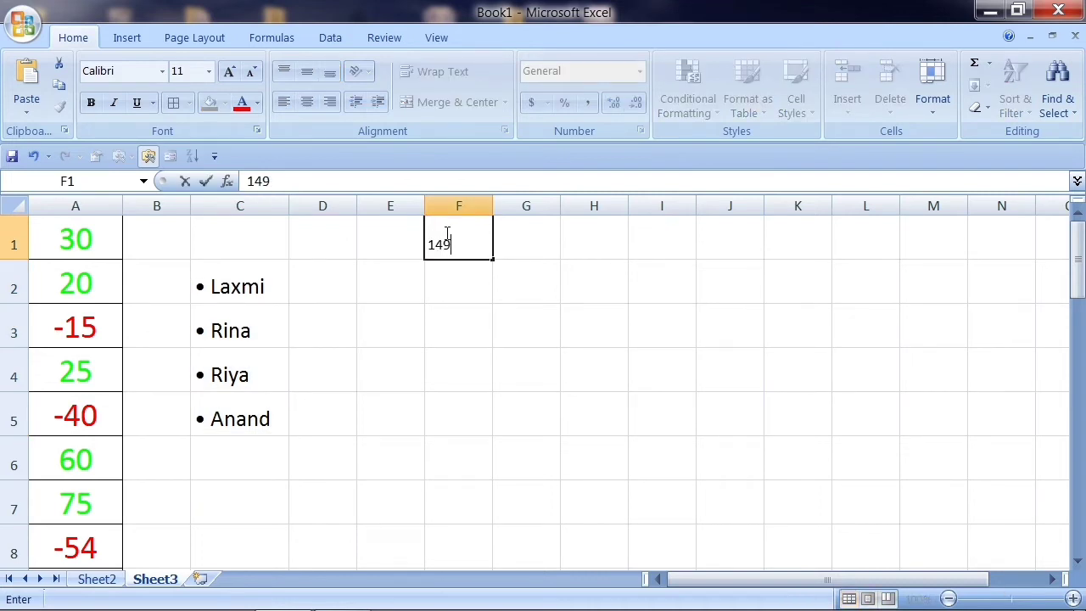
pyautogui.press('Return')
pyautogui.press('Return')
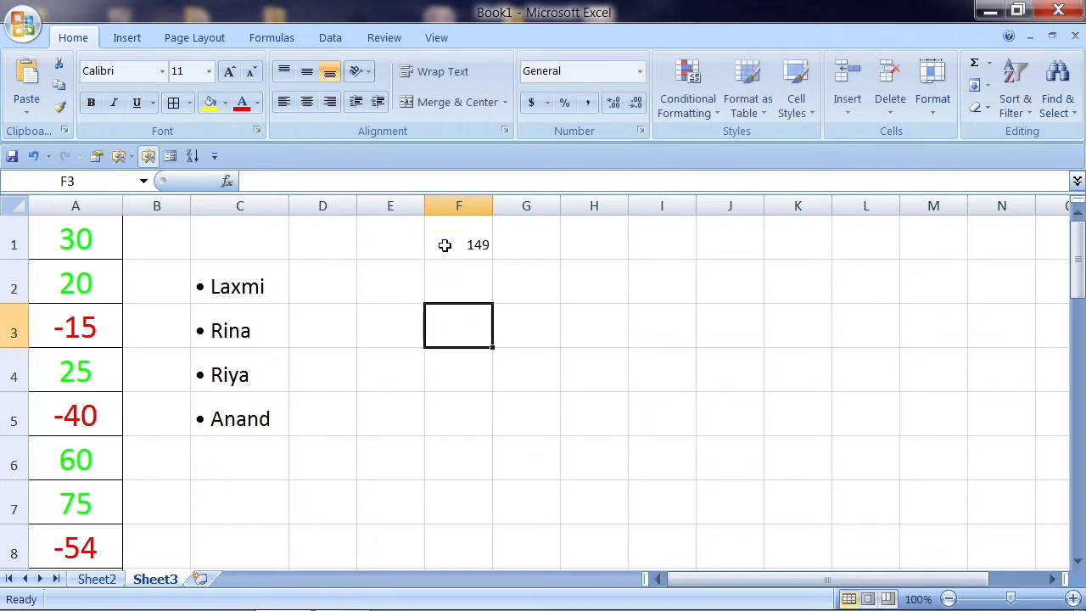
pyautogui.click(444, 245)
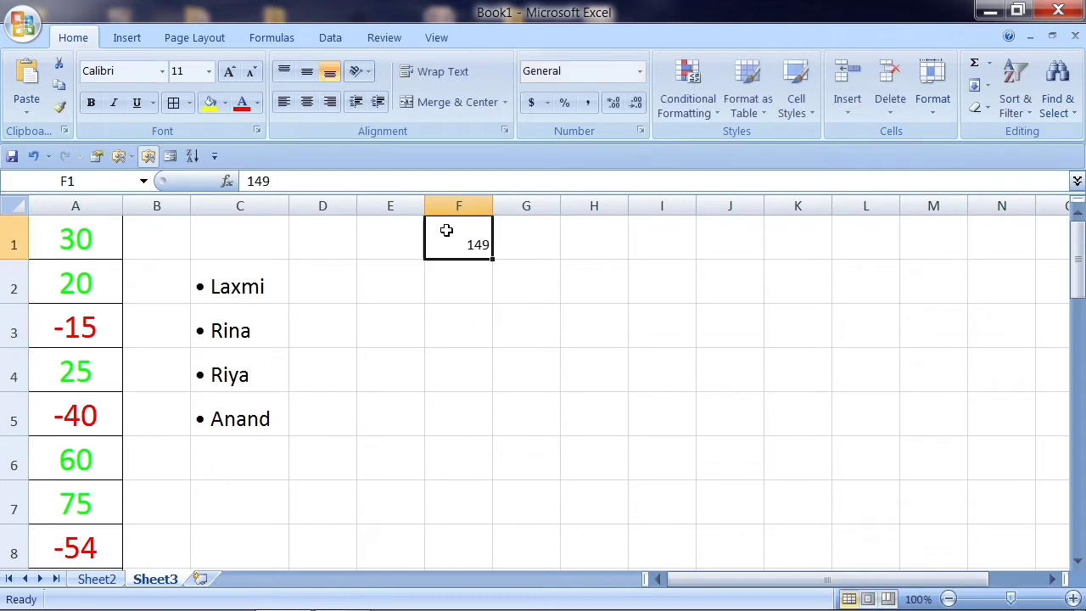
pyautogui.click(233, 74)
pyautogui.click(233, 74)
pyautogui.click(233, 74)
pyautogui.click(233, 74)
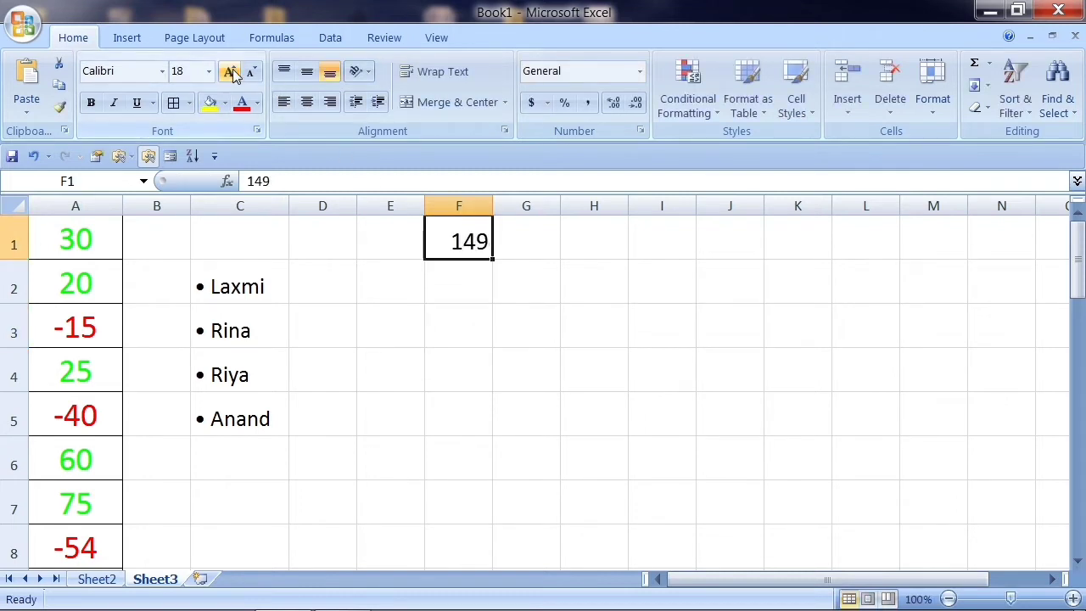
# Enter =CHAR(F1) in G1 to produce a bullet, and copy G1
pyautogui.click(510, 246)
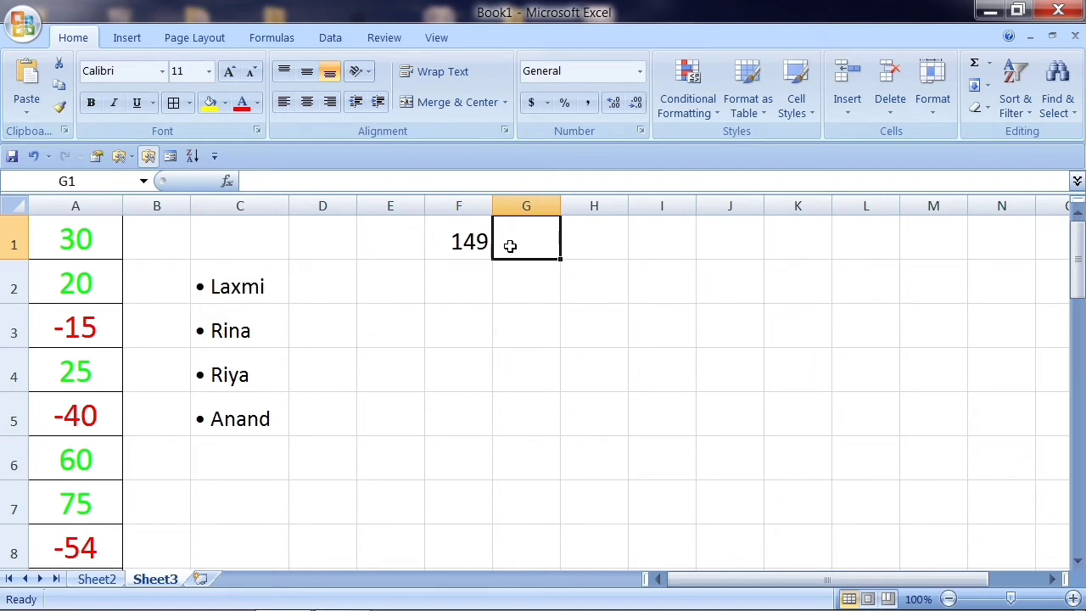
pyautogui.write('=')
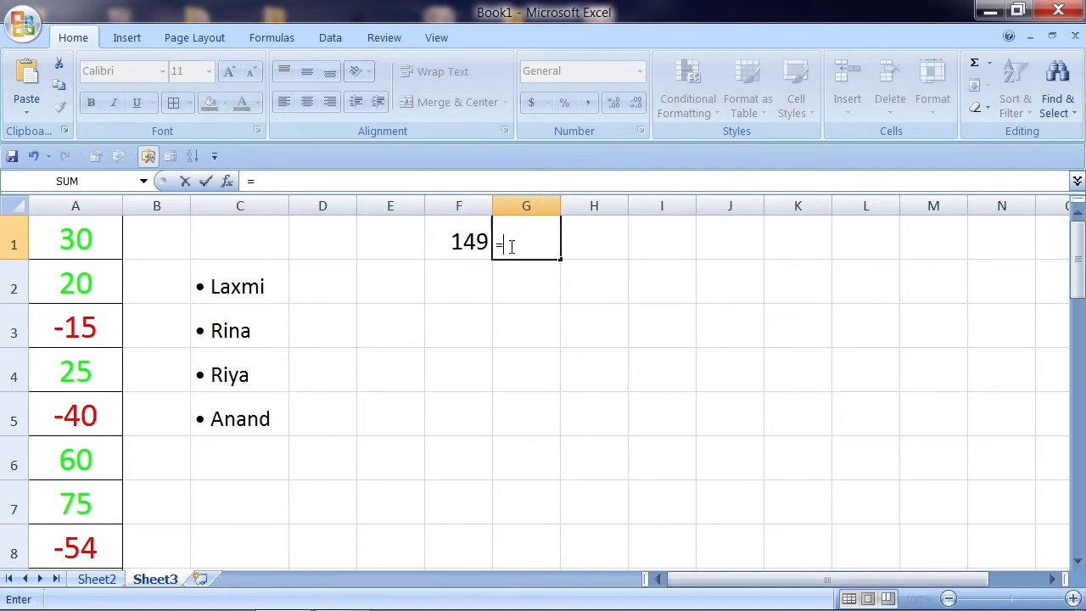
pyautogui.write('char')
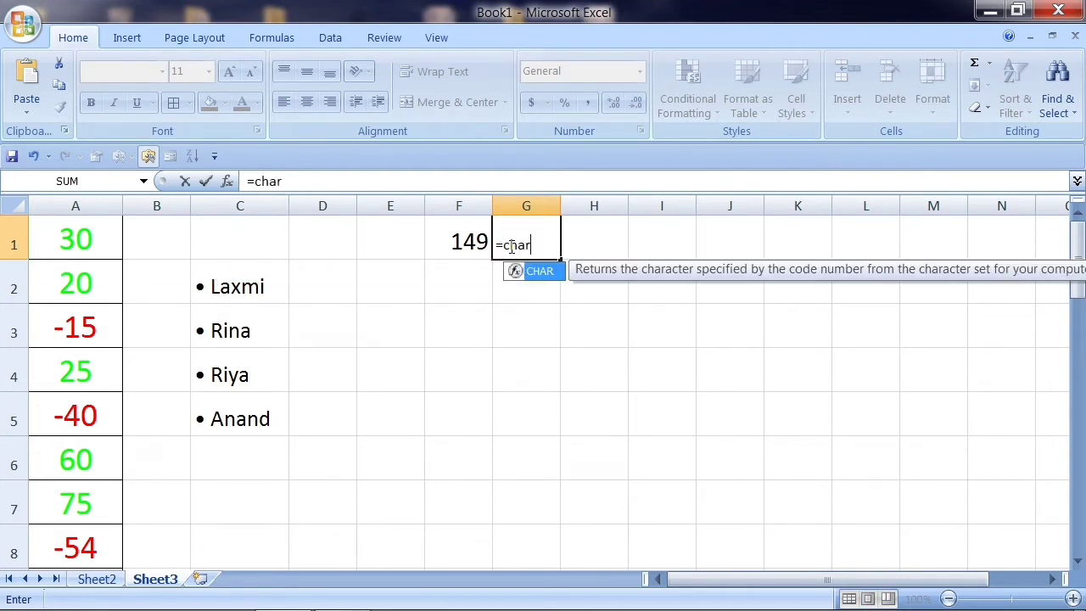
pyautogui.write('(')
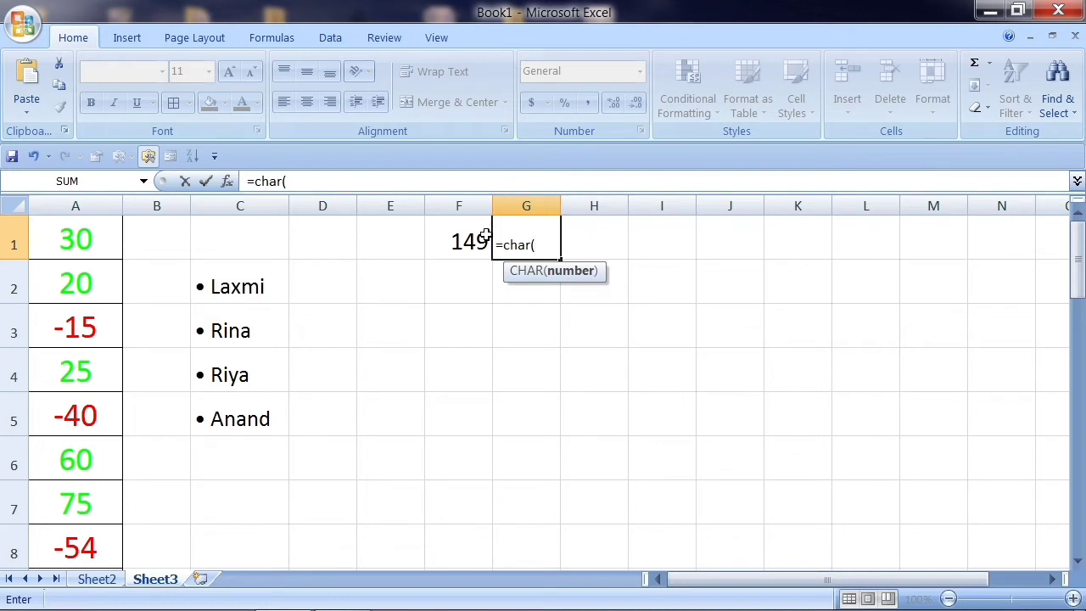
pyautogui.click(480, 237)
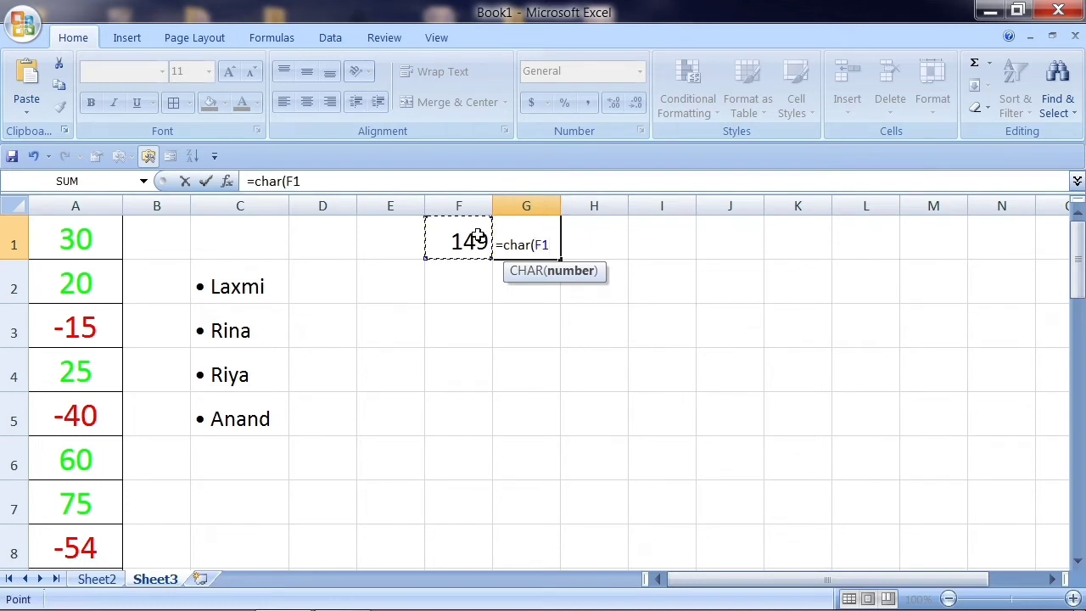
pyautogui.write(')')
pyautogui.press('Return')
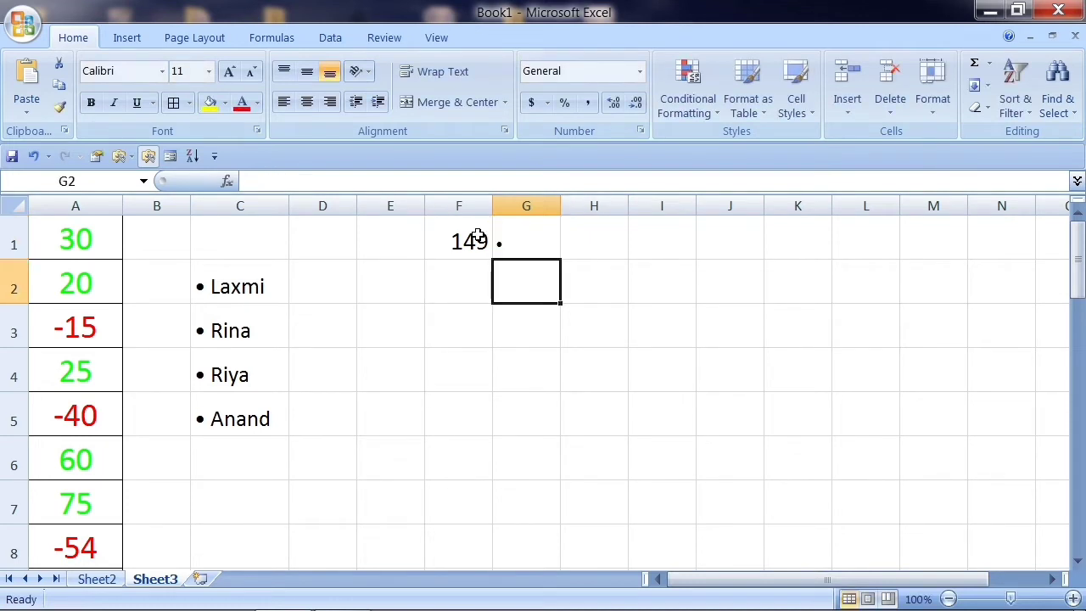
pyautogui.click(507, 243)
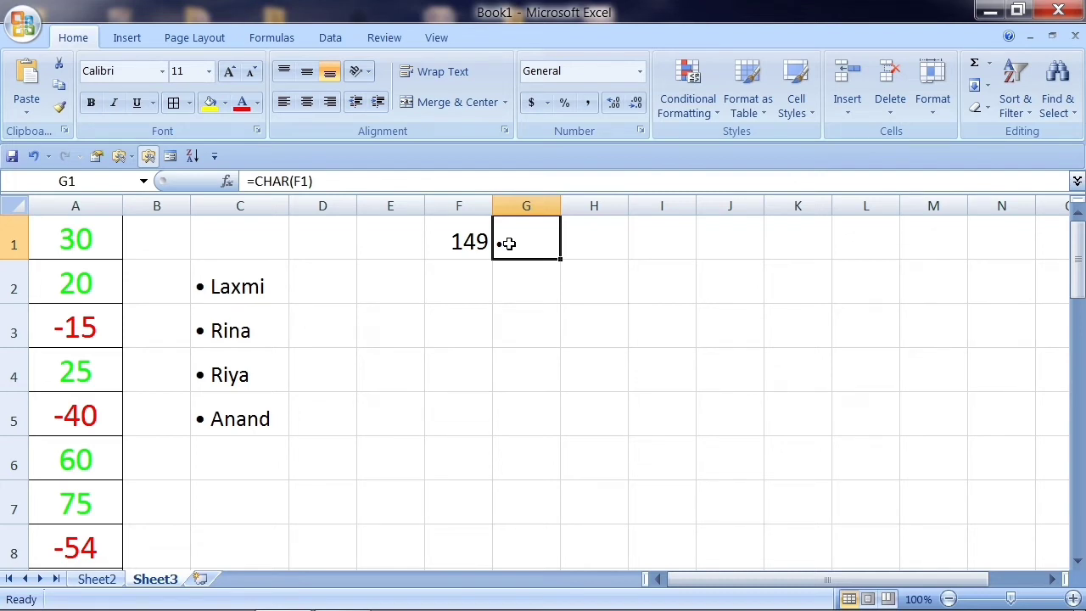
pyautogui.hotkey('ctrl', 'c')
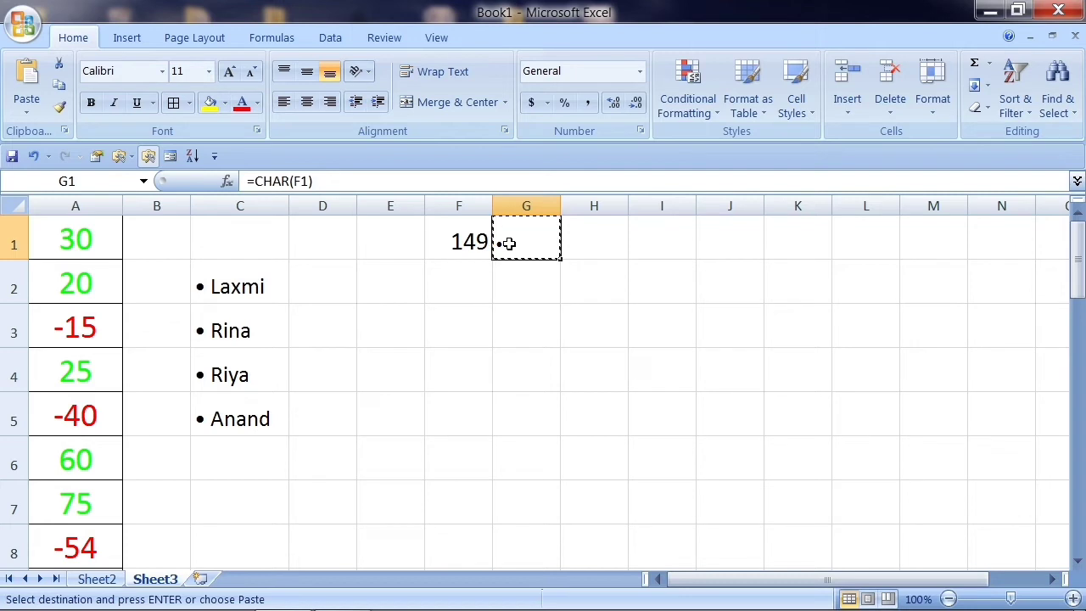
# Paste G1's bullet into H1 as a value only with Paste Special
pyautogui.click(612, 245)
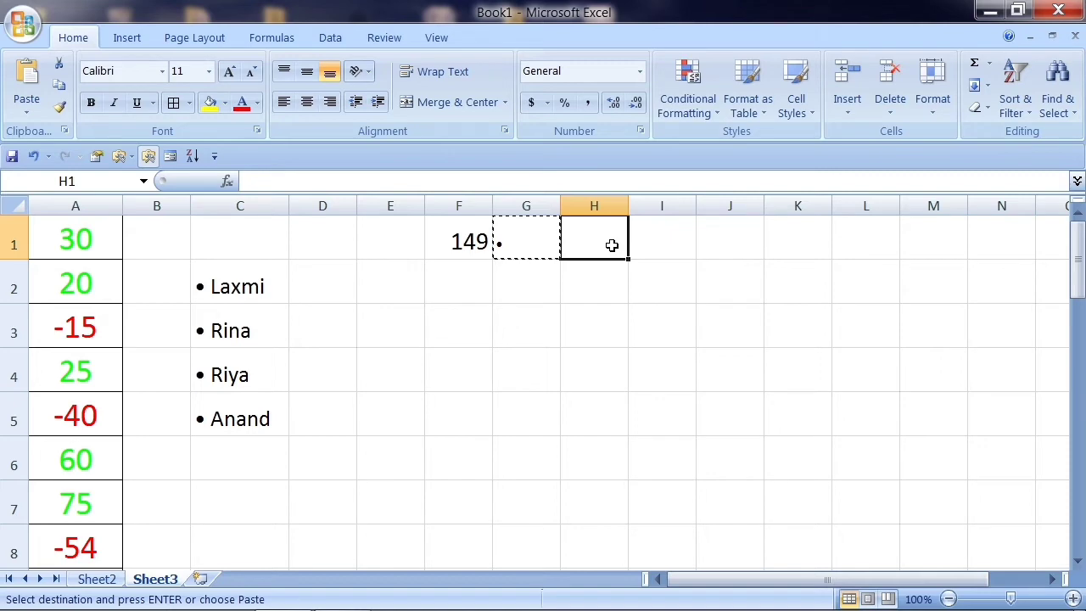
pyautogui.press('alt')
pyautogui.press('e')
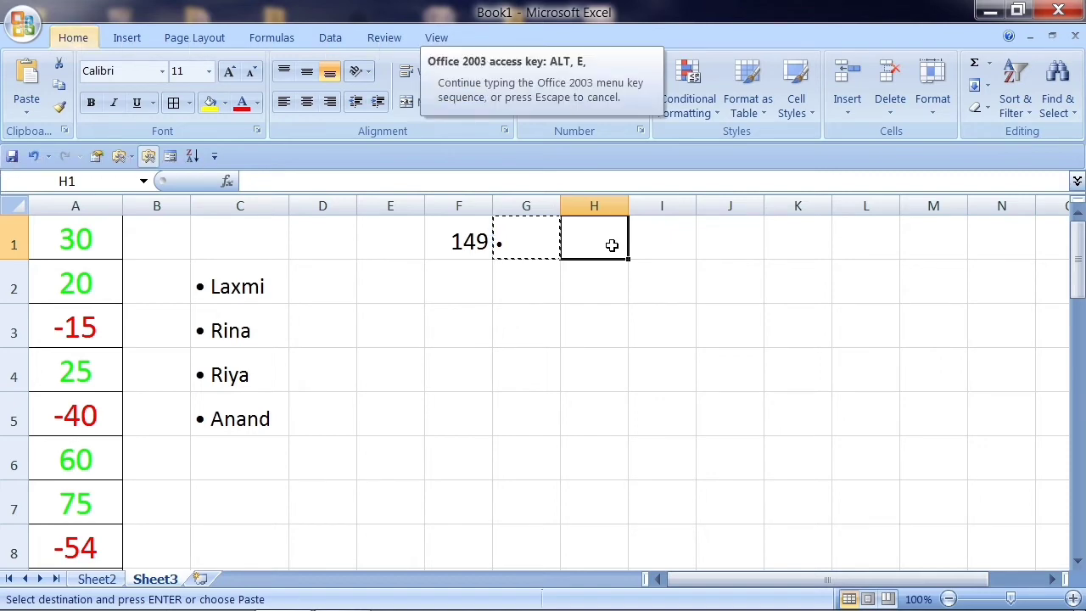
pyautogui.press('s')
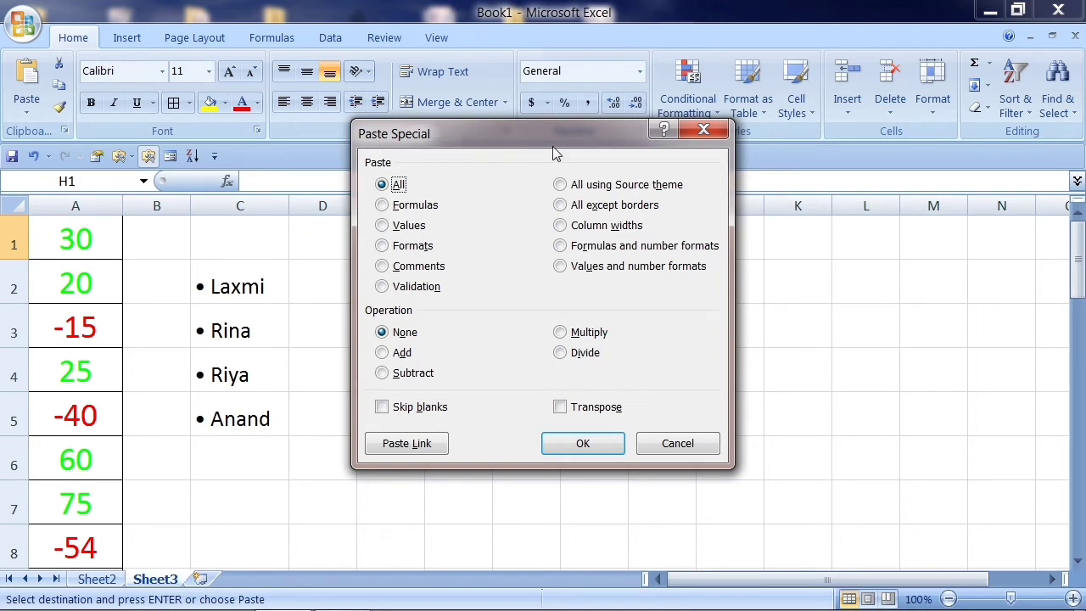
pyautogui.click(383, 226)
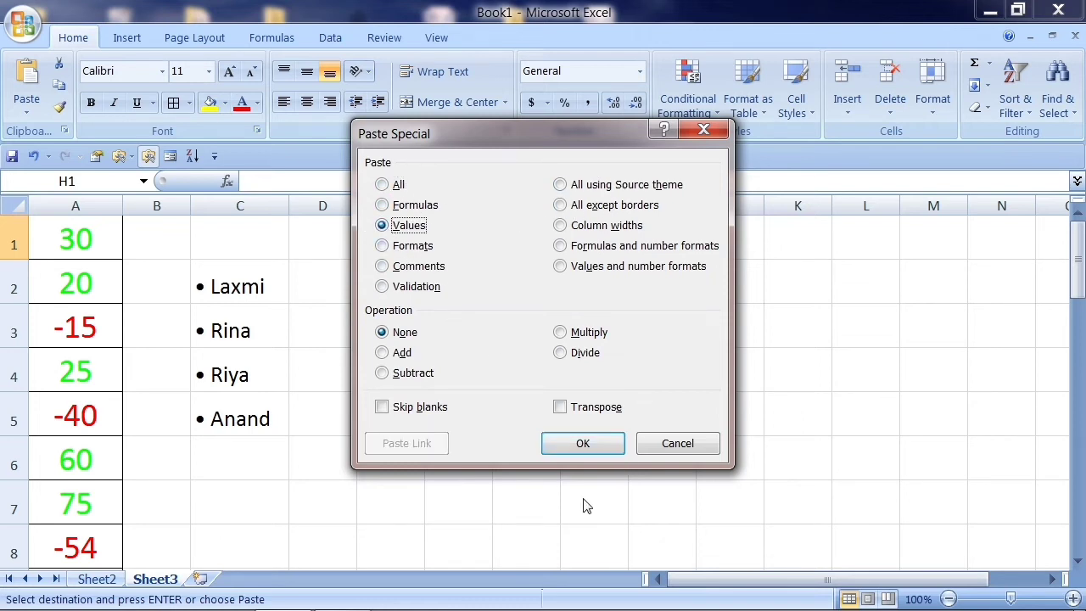
pyautogui.click(582, 443)
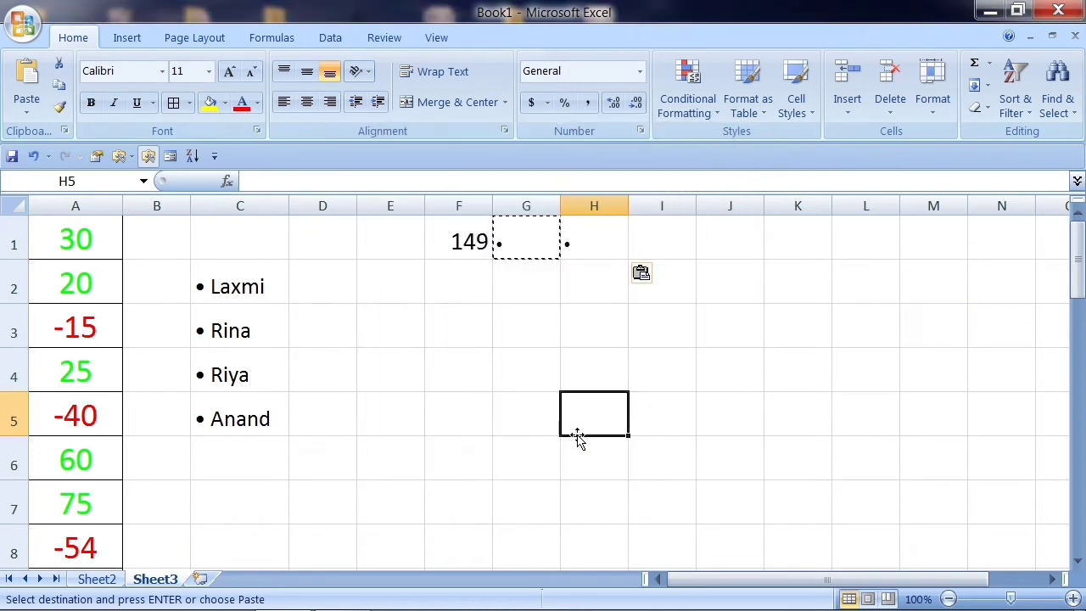
# Select the bullet character inside H1 and copy it
pyautogui.click(580, 253)
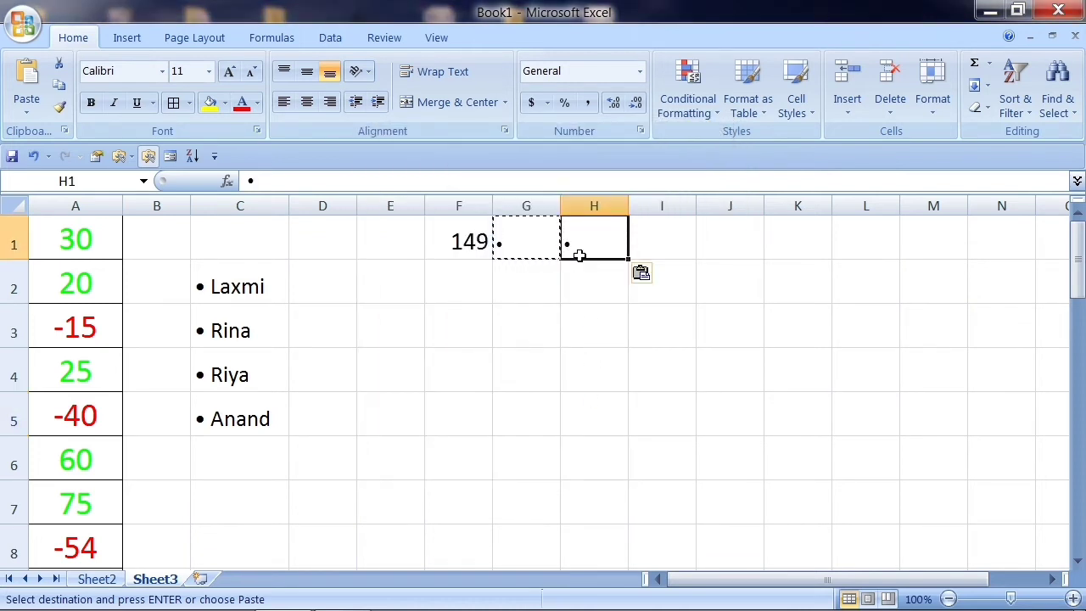
pyautogui.doubleClick(581, 255)
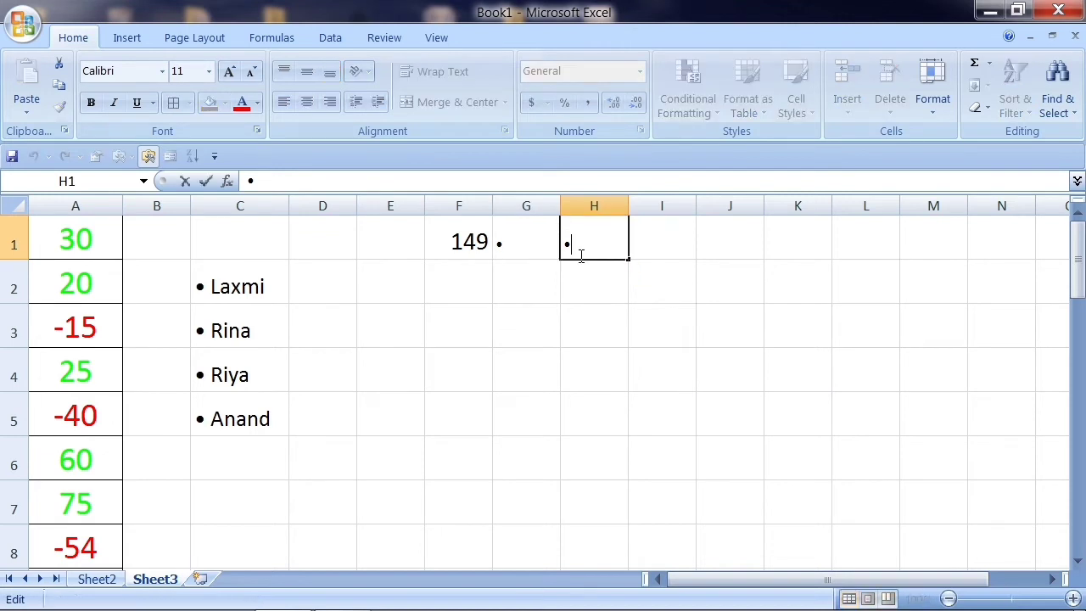
pyautogui.moveTo(572, 243); pyautogui.dragTo(541, 244)
pyautogui.hotkey('ctrl', 'c')
# Give E2:E8 a custom number format made of the pasted bullet character
pyautogui.moveTo(383, 280); pyautogui.dragTo(385, 553)
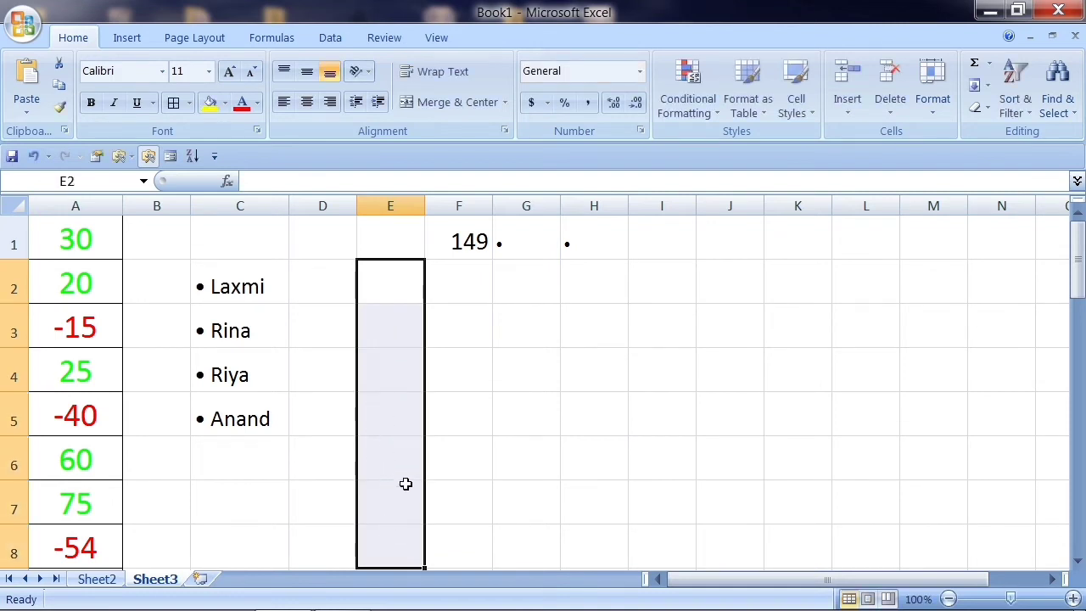
pyautogui.hotkey('ctrl', '1')
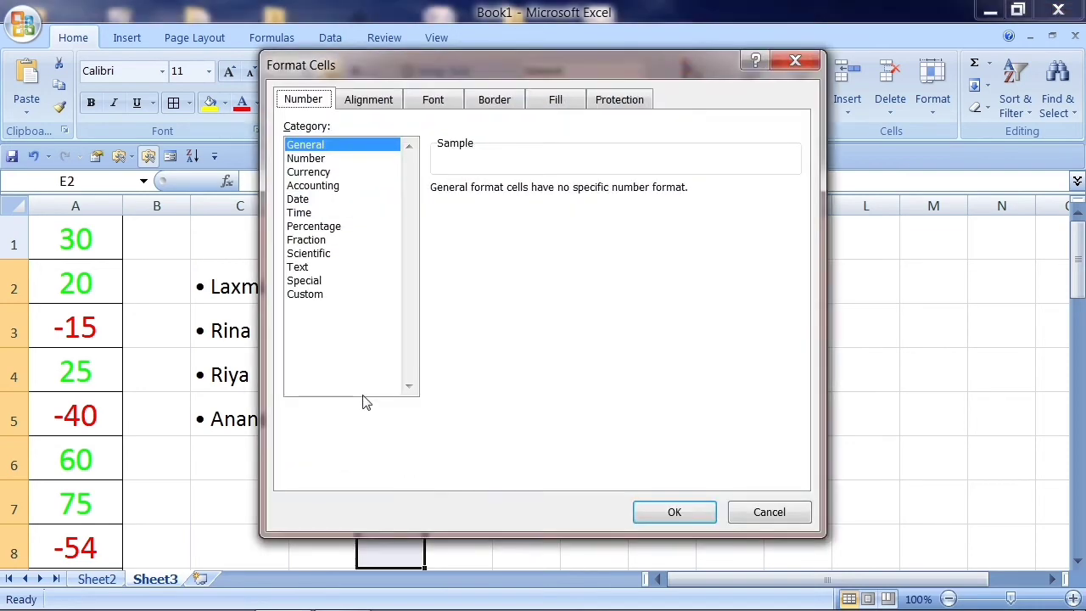
pyautogui.click(308, 297)
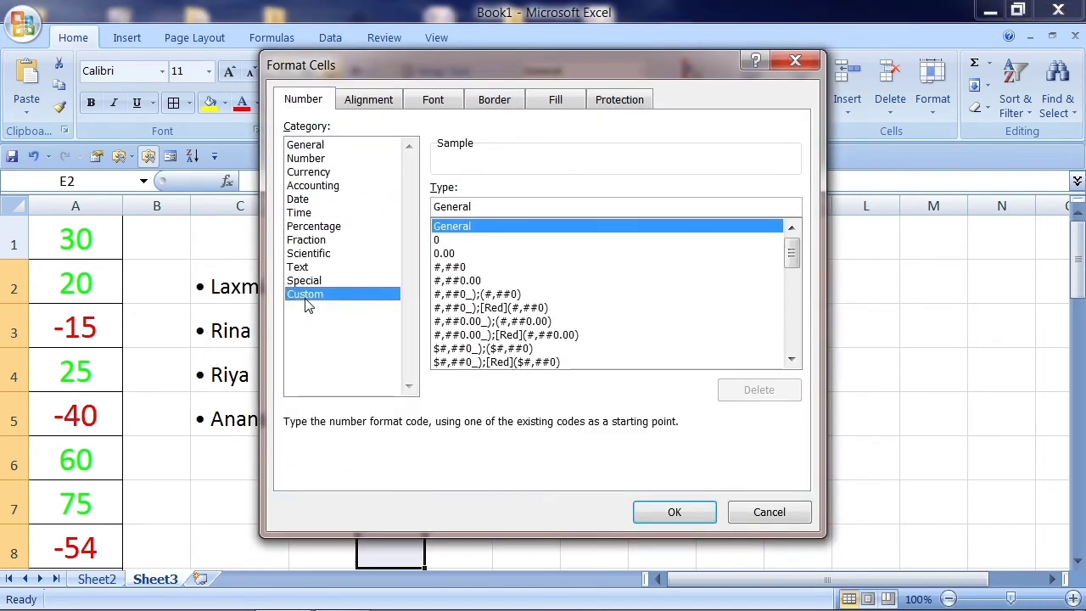
pyautogui.moveTo(490, 204); pyautogui.dragTo(425, 204)
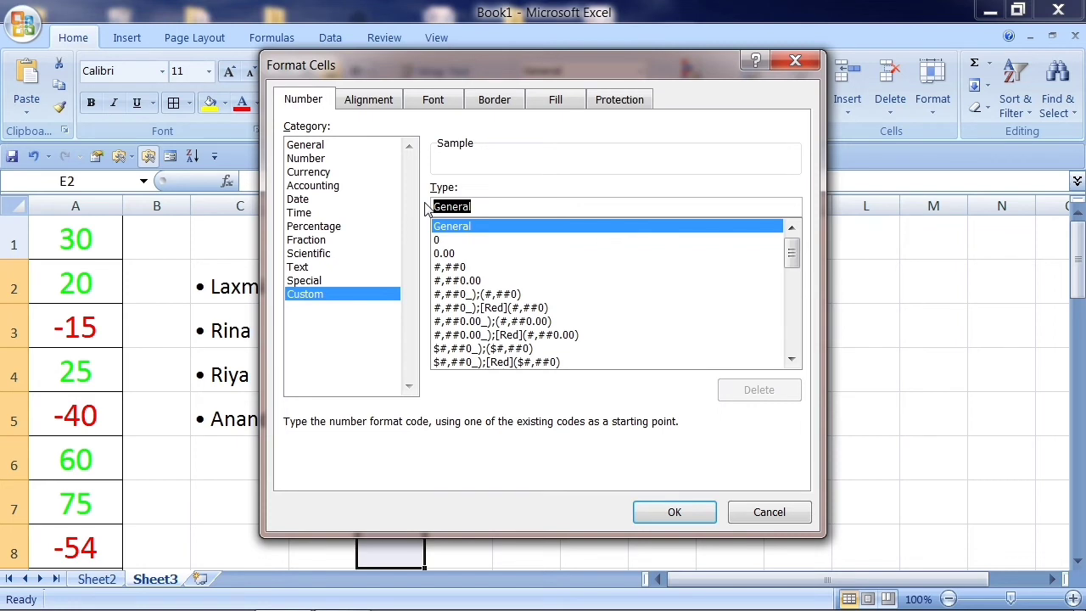
pyautogui.write('•')
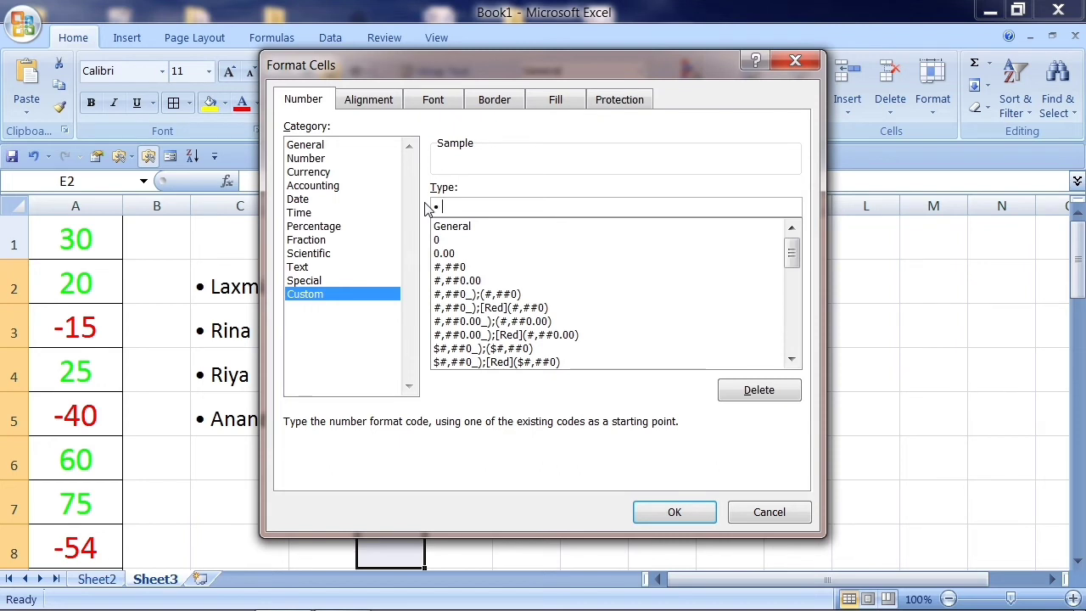
pyautogui.write('@')
pyautogui.press('BackSpace')
pyautogui.click(675, 511)
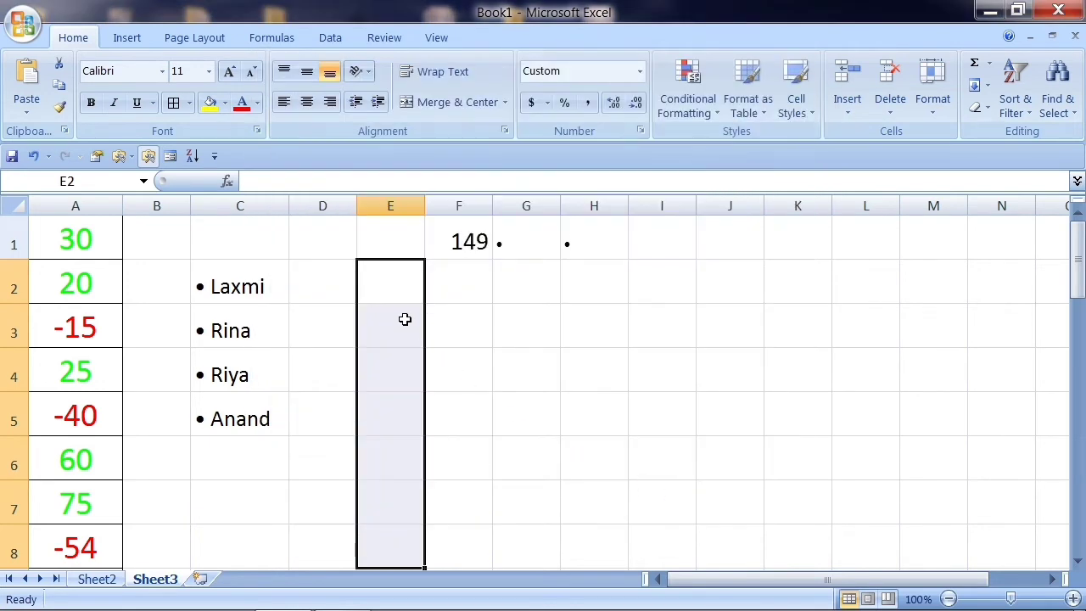
pyautogui.click(393, 293)
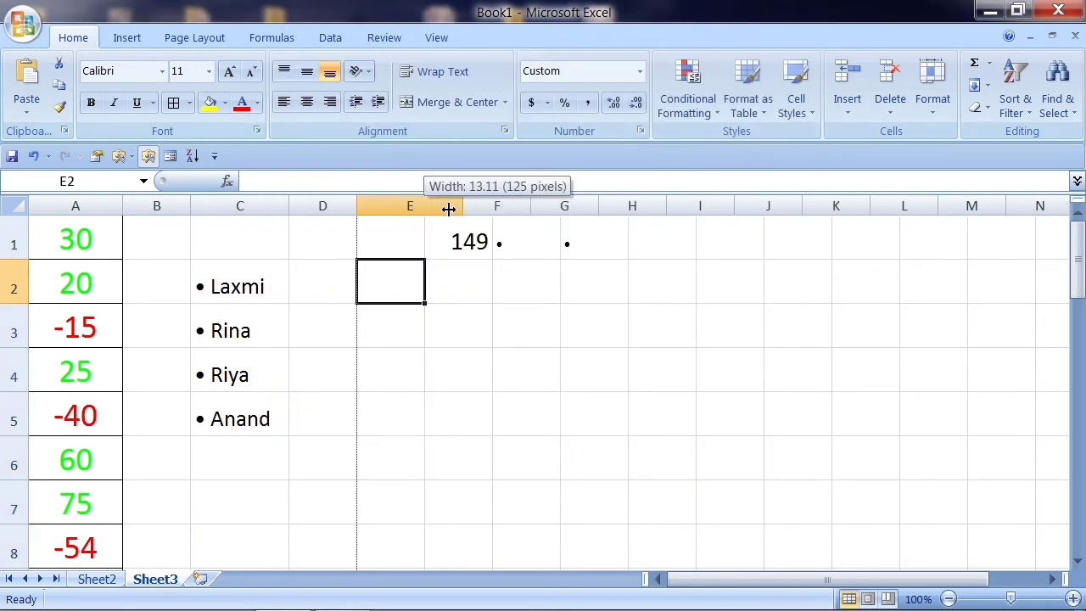
pyautogui.moveTo(424, 206); pyautogui.dragTo(477, 206)
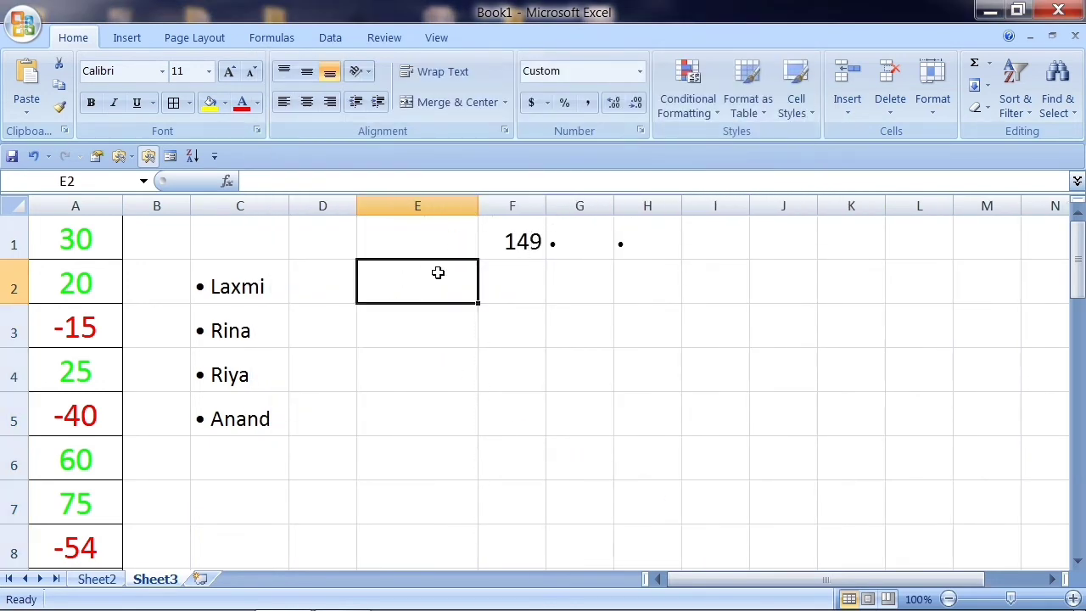
pyautogui.write('Pa')
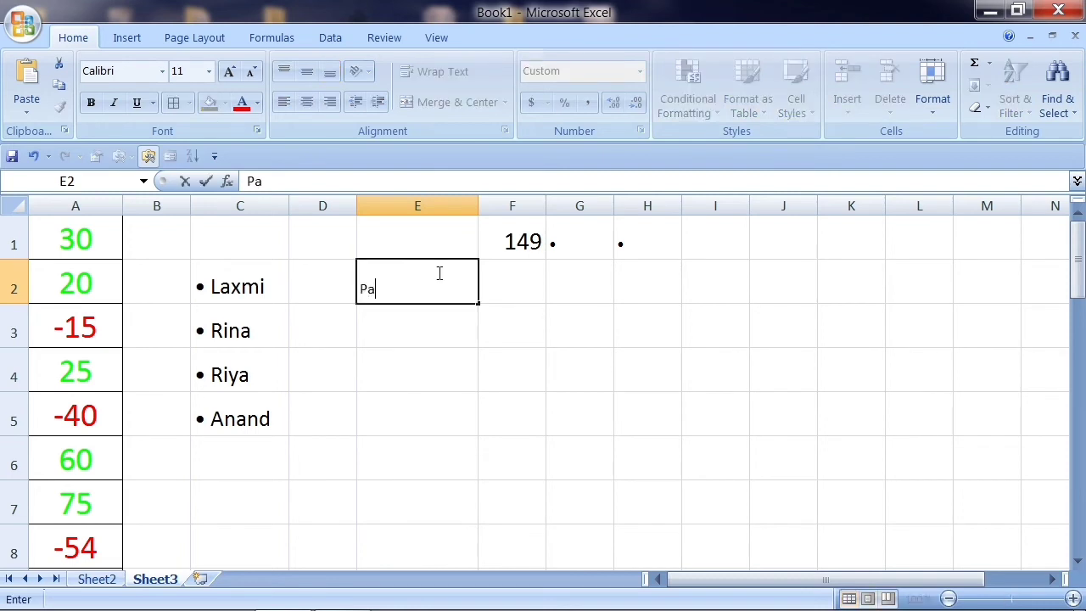
pyautogui.write('wan')
pyautogui.press('Return')
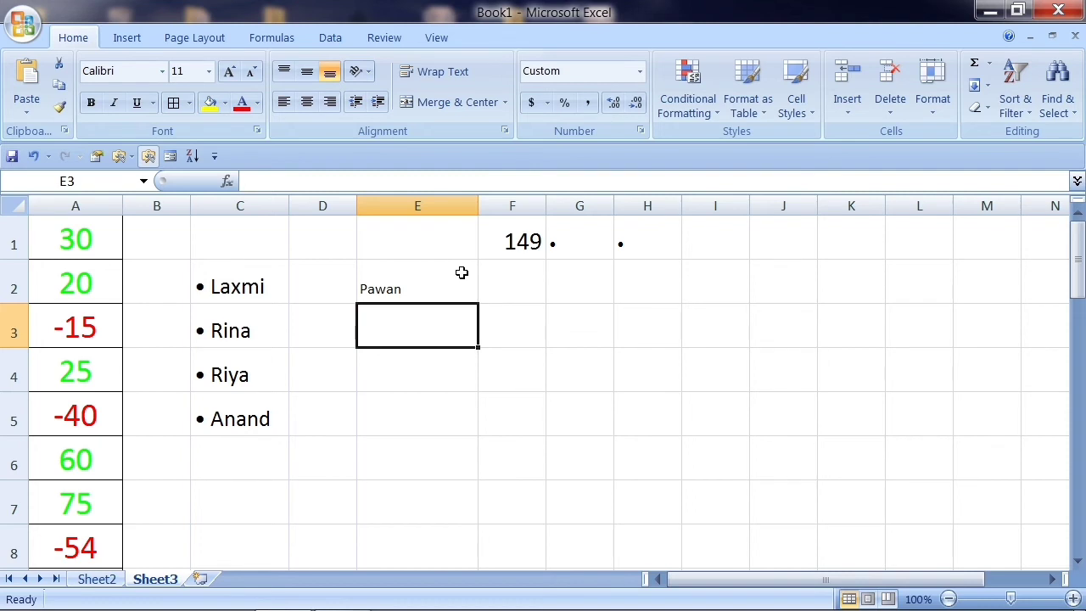
pyautogui.moveTo(461, 273); pyautogui.dragTo(463, 504)
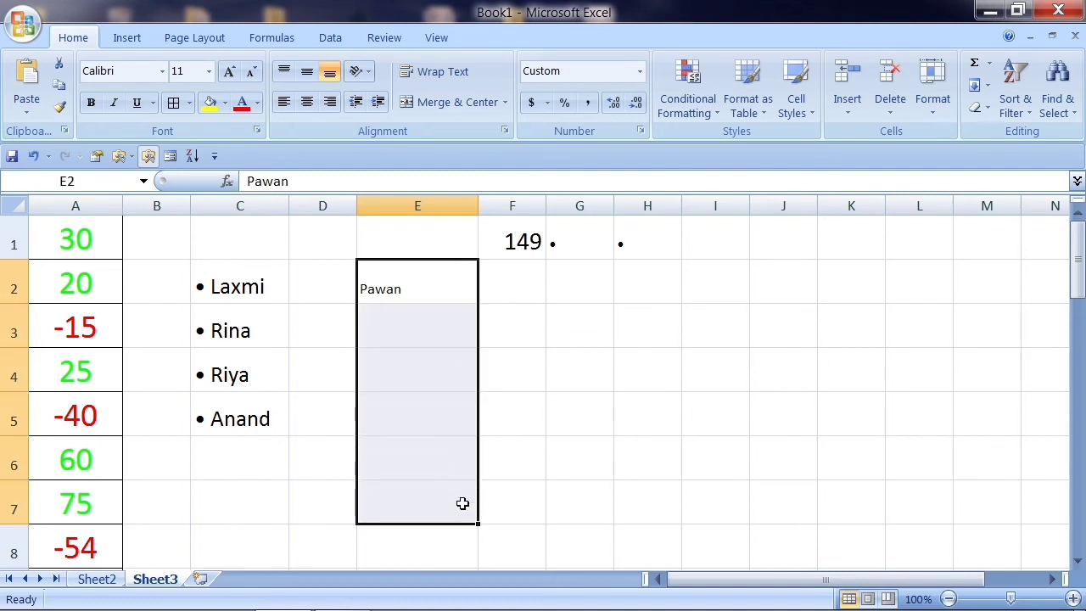
pyautogui.press('Delete')
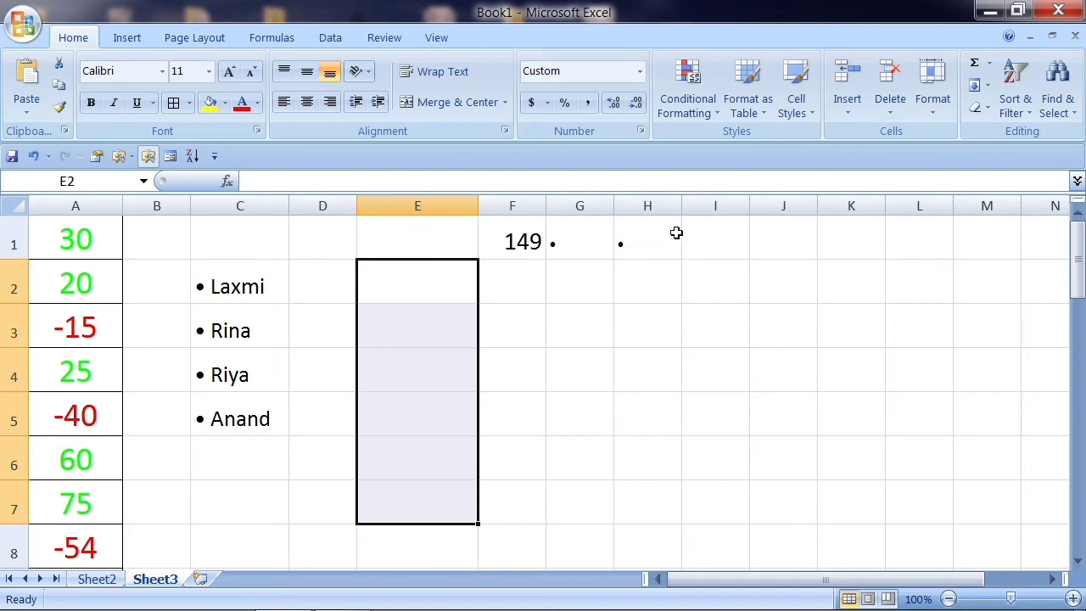
pyautogui.click(397, 285)
pyautogui.moveTo(398, 285); pyautogui.dragTo(429, 526)
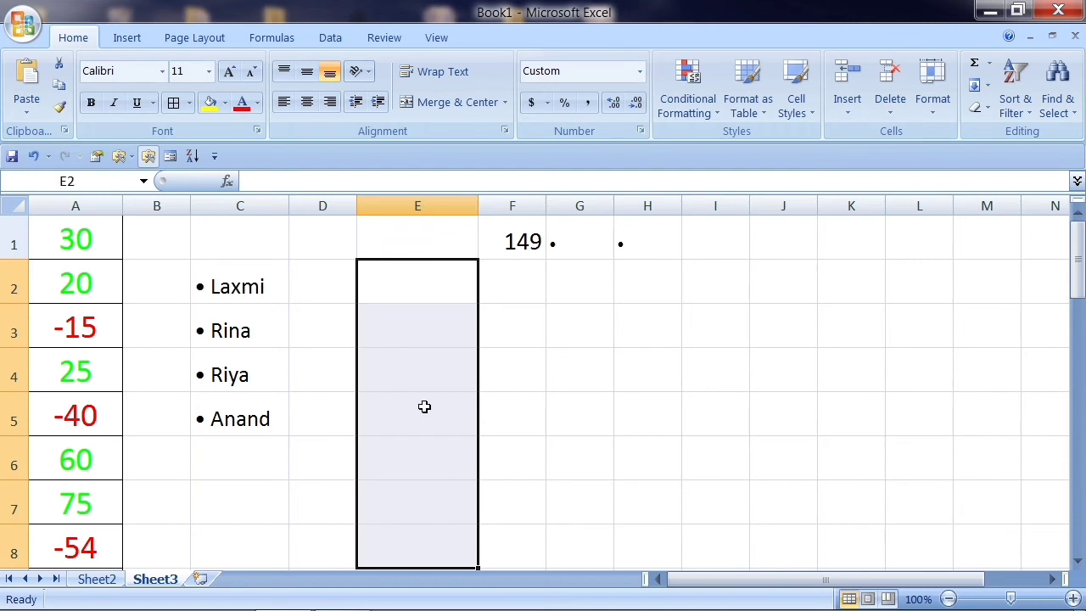
pyautogui.click(645, 238)
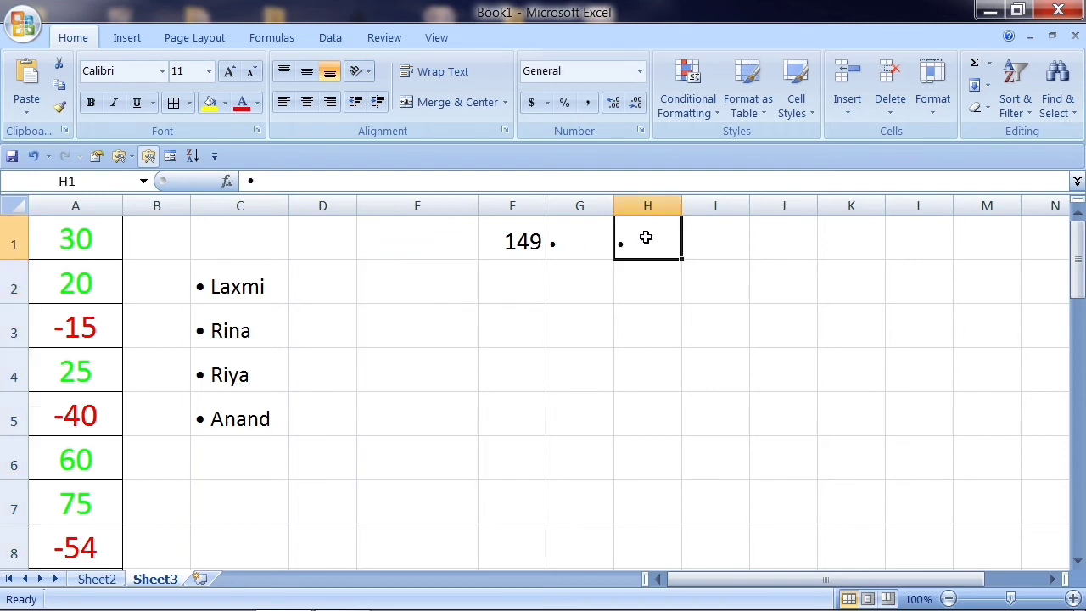
pyautogui.moveTo(410, 271); pyautogui.dragTo(421, 545)
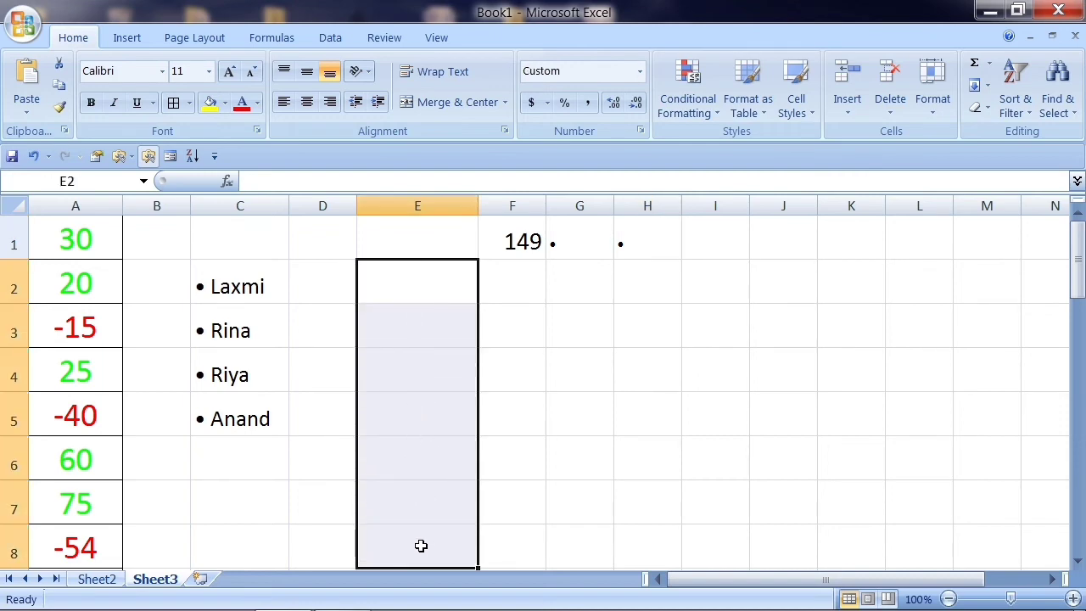
# Change E2:E8's custom format code to • @ so typed text follows the bullet
pyautogui.hotkey('ctrl', '1')
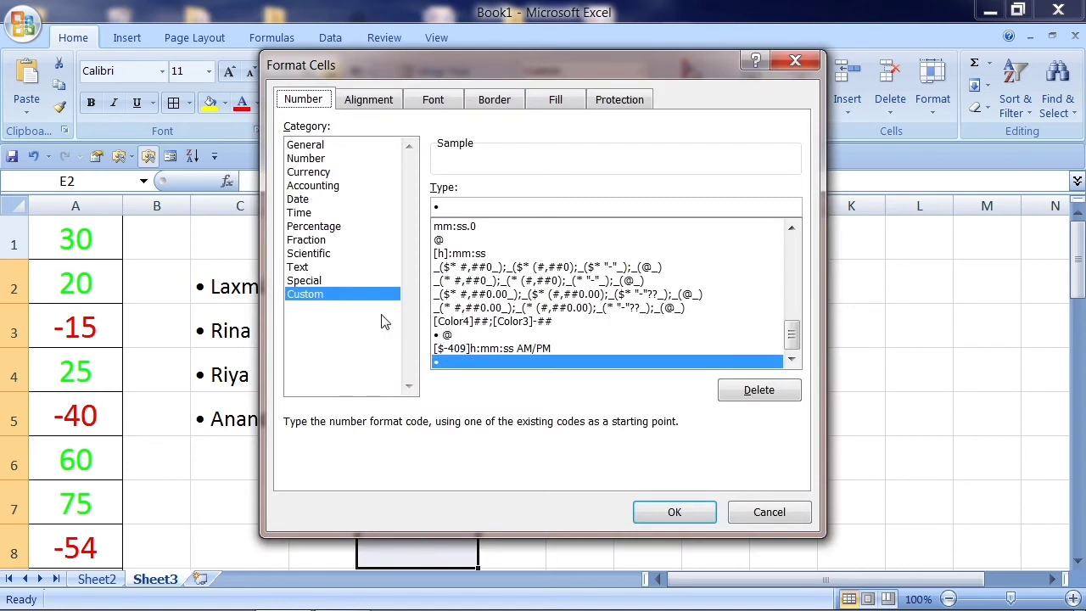
pyautogui.click(444, 205)
pyautogui.click(445, 205)
pyautogui.write('@')
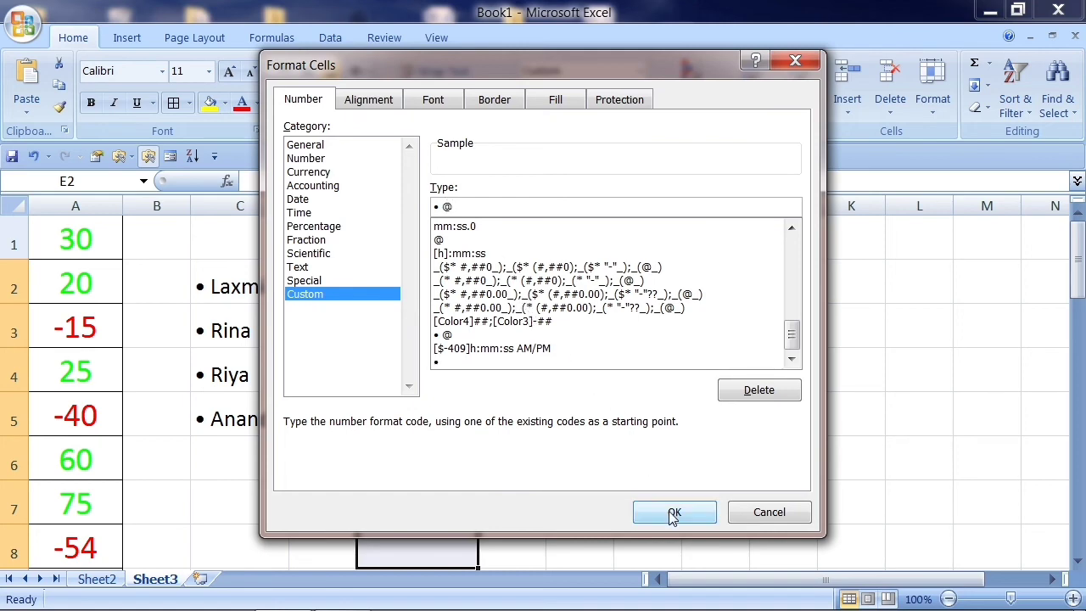
pyautogui.click(674, 513)
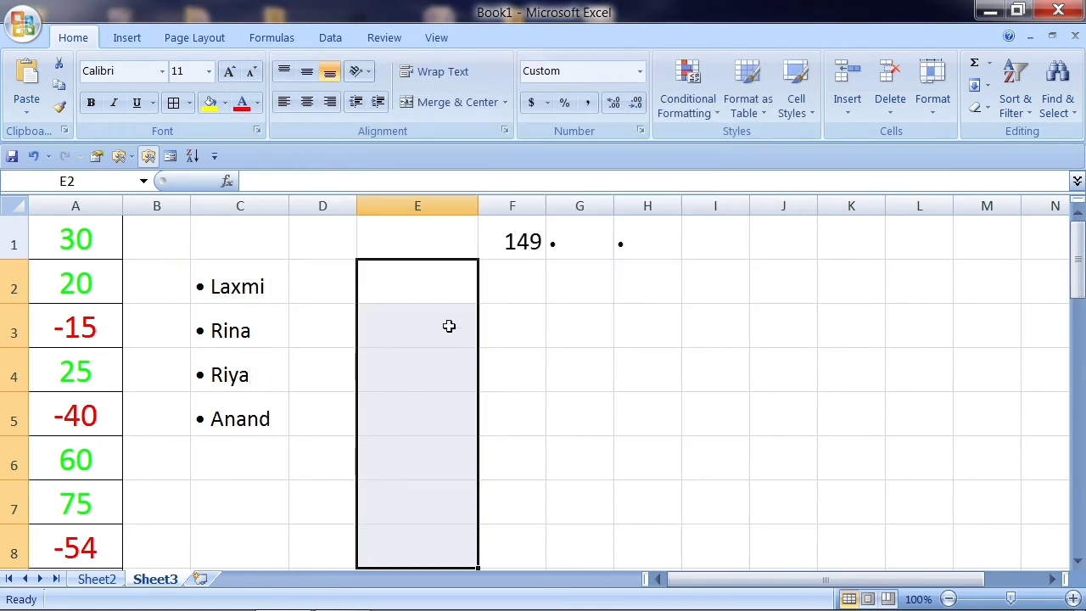
# Enter RCSM in E2 and raise the font size of E2:E10 to 18
pyautogui.click(415, 281)
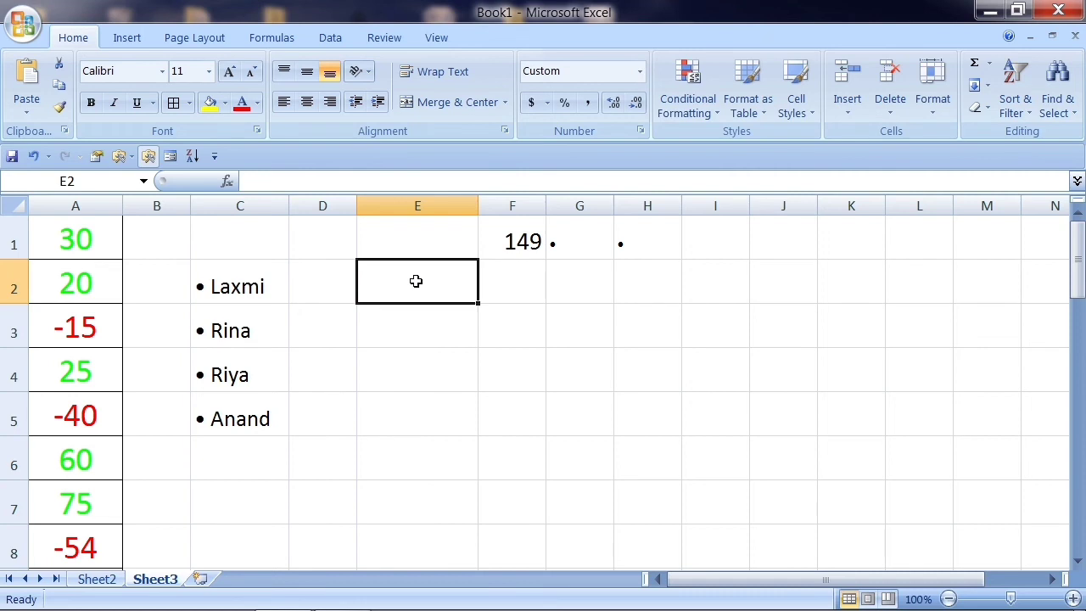
pyautogui.write('RCSM')
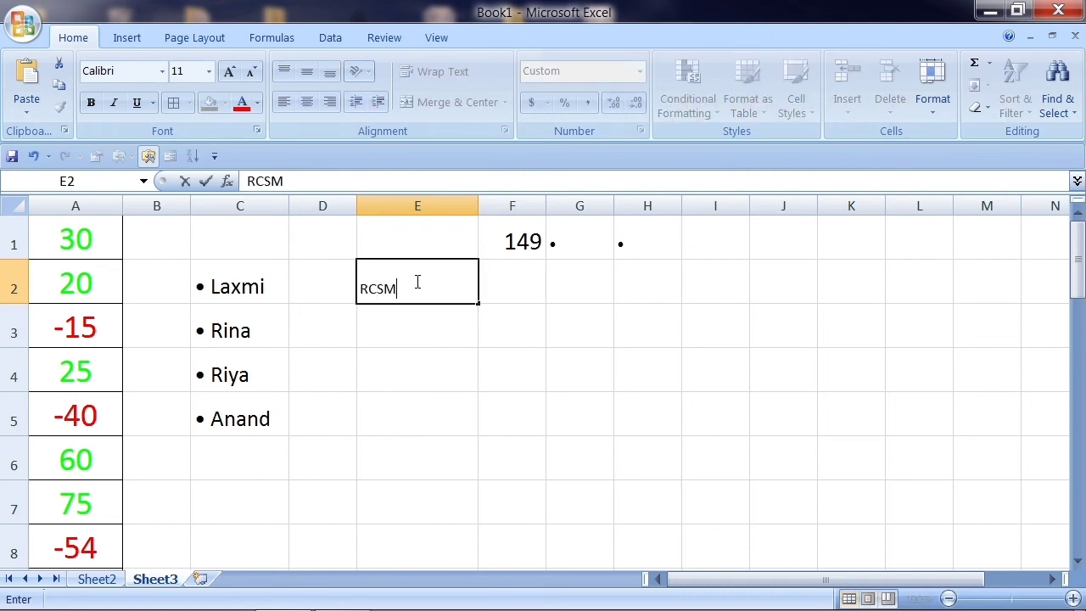
pyautogui.press('Return')
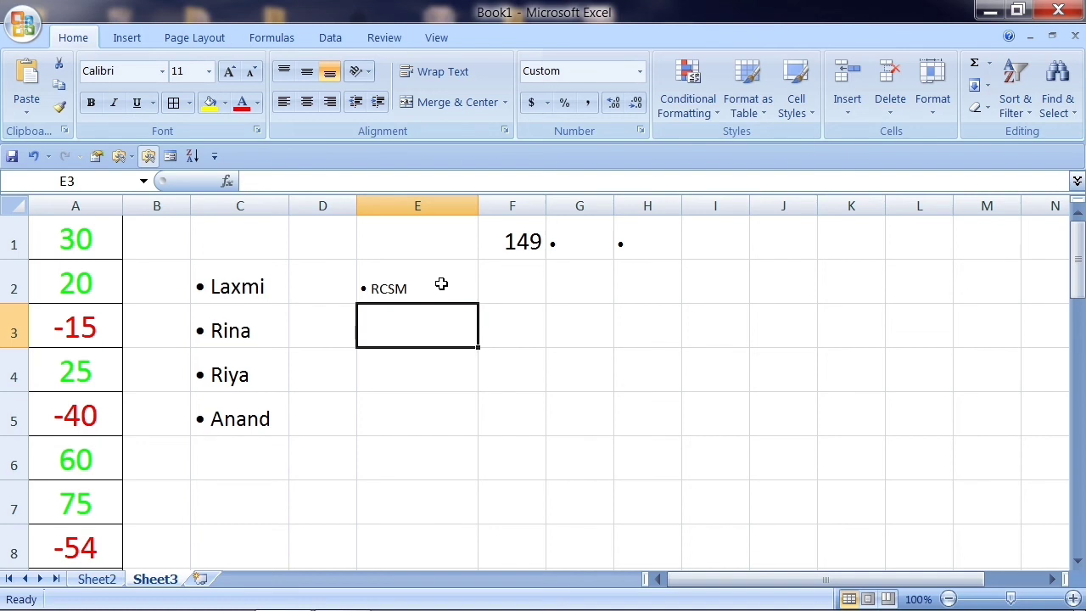
pyautogui.moveTo(431, 285); pyautogui.dragTo(425, 509)
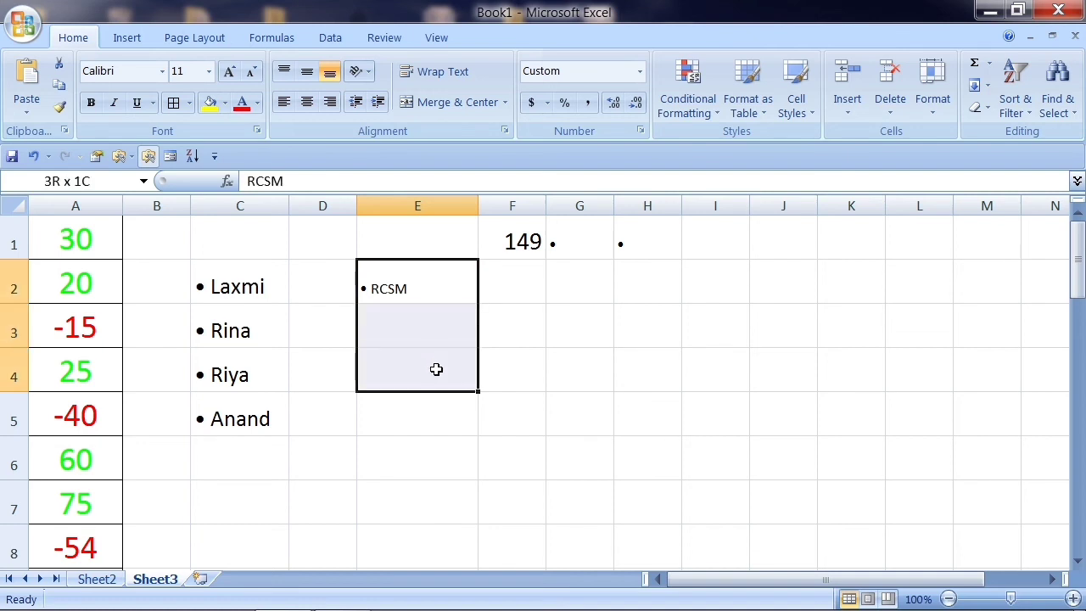
pyautogui.click(234, 74)
pyautogui.click(236, 75)
pyautogui.click(237, 76)
pyautogui.click(236, 75)
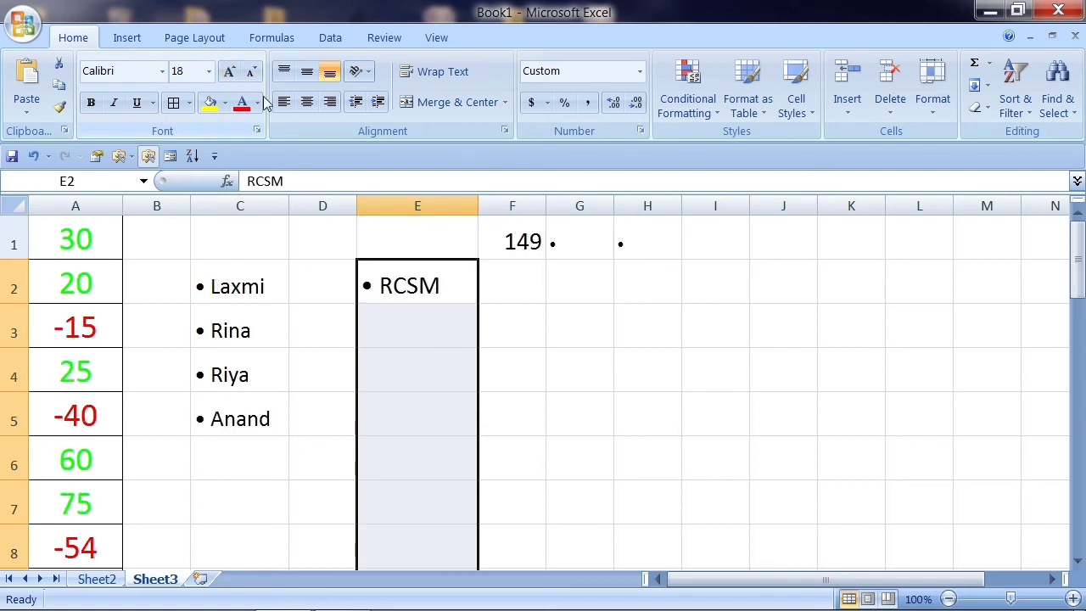
# Enter Abhinav, Anumeha, Pankah and three filler entries down E3 to E8
pyautogui.click(410, 334)
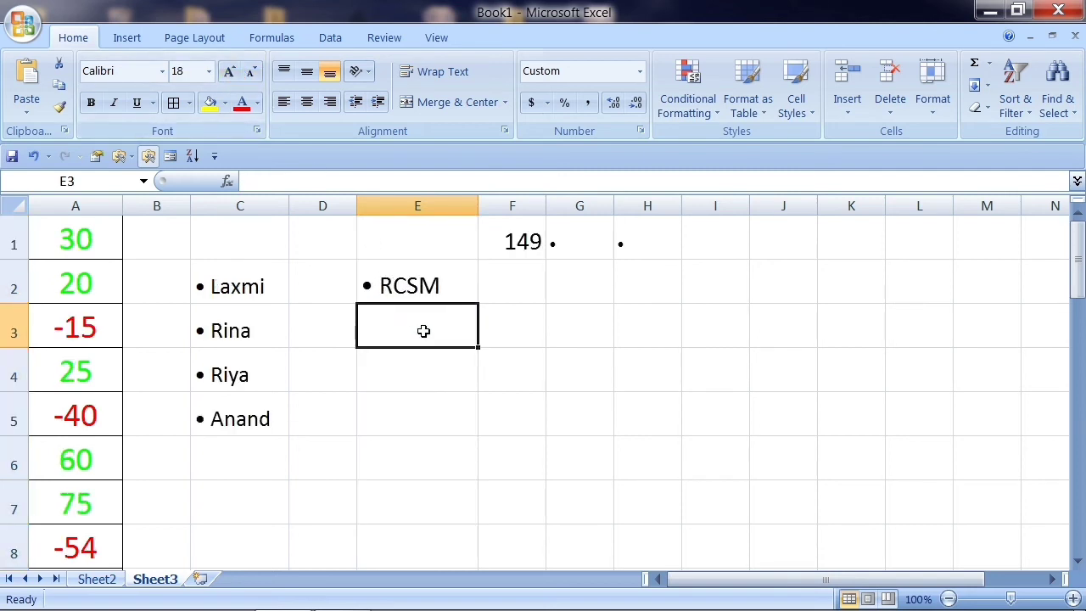
pyautogui.write('Abh')
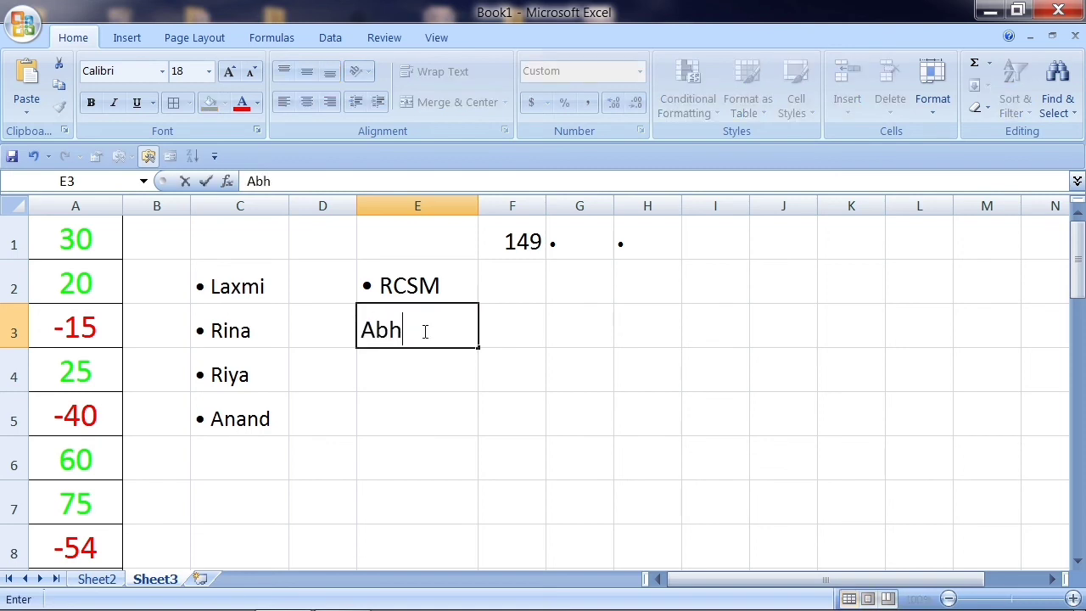
pyautogui.write('inav')
pyautogui.press('Return')
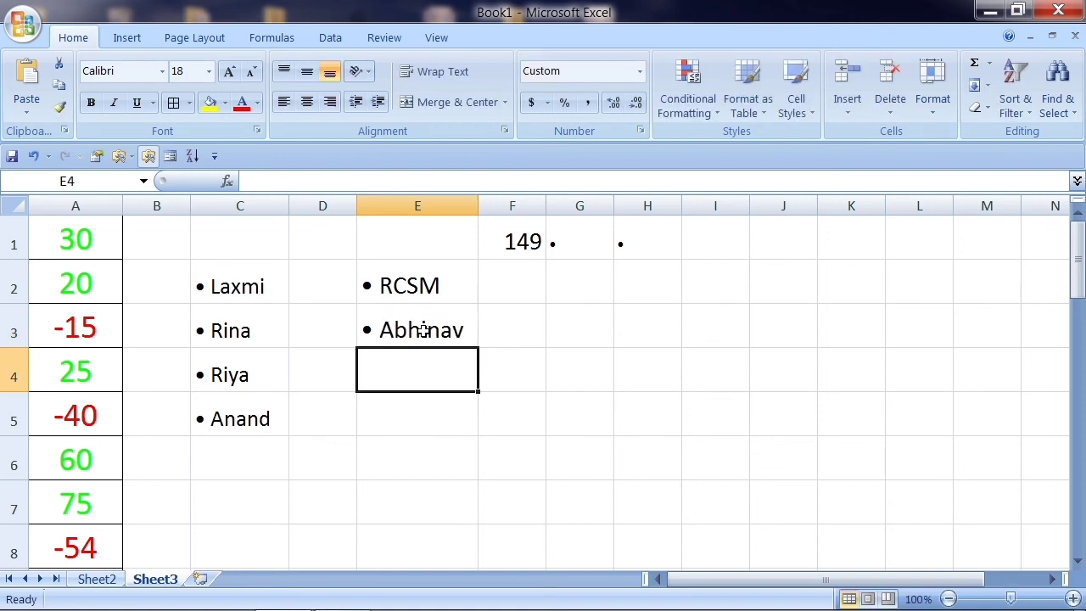
pyautogui.write('An')
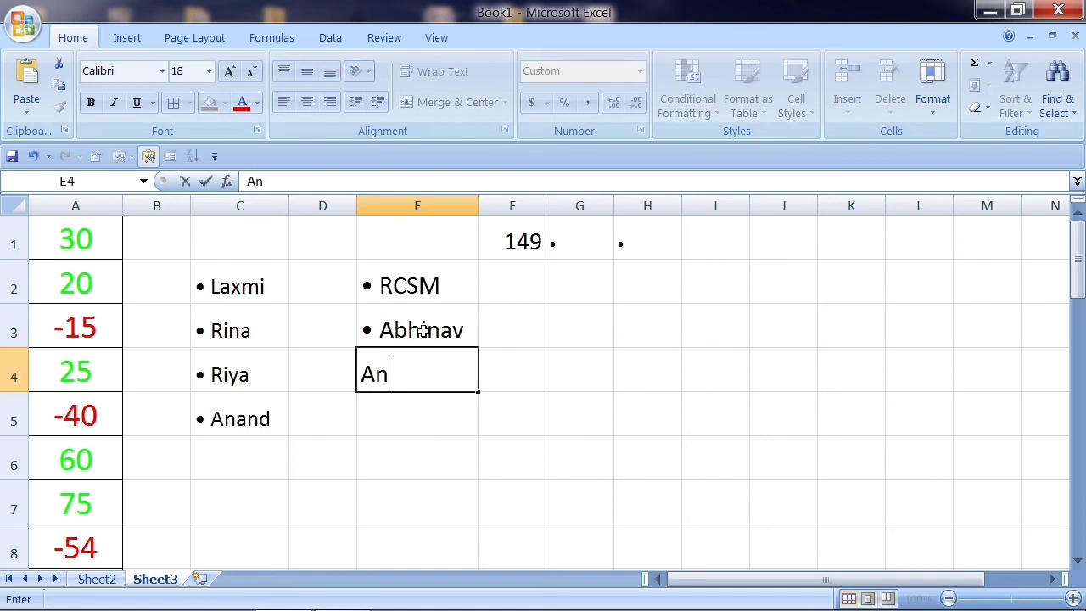
pyautogui.write('ume')
pyautogui.write('ha')
pyautogui.press('Return')
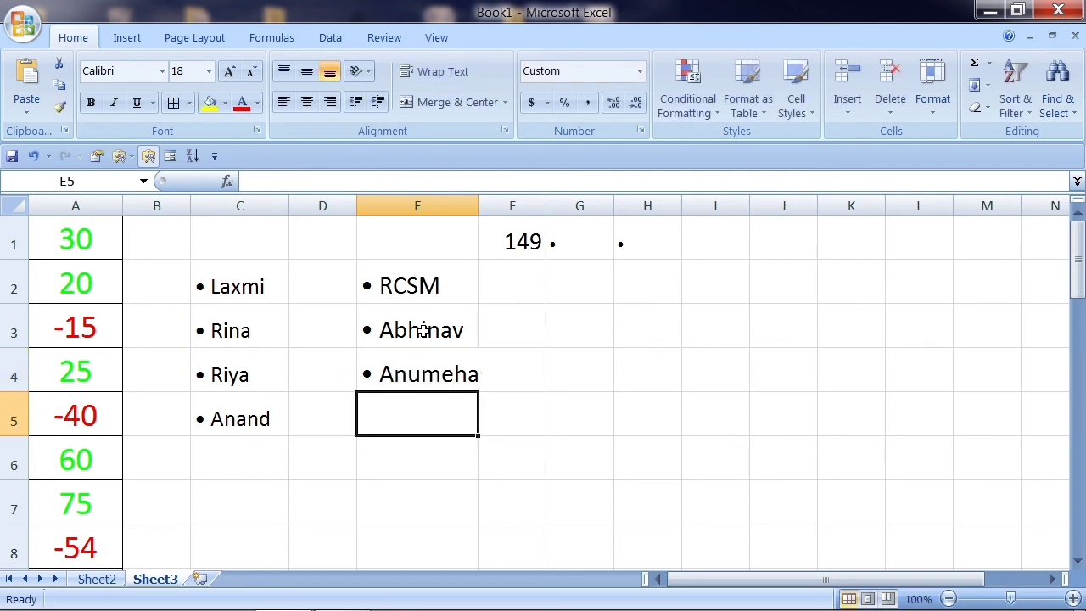
pyautogui.write('P')
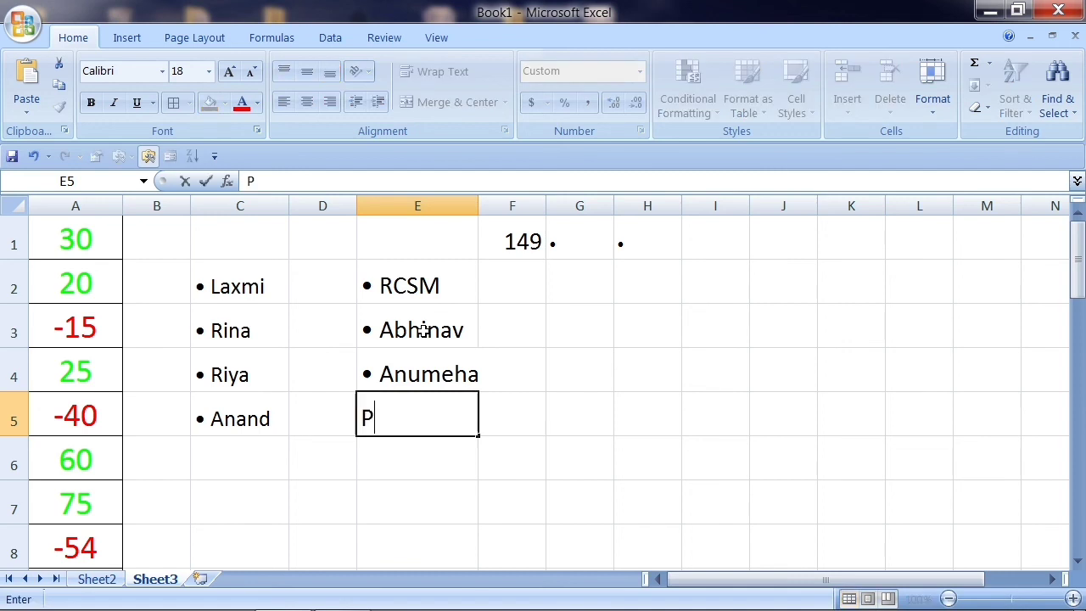
pyautogui.write('anka')
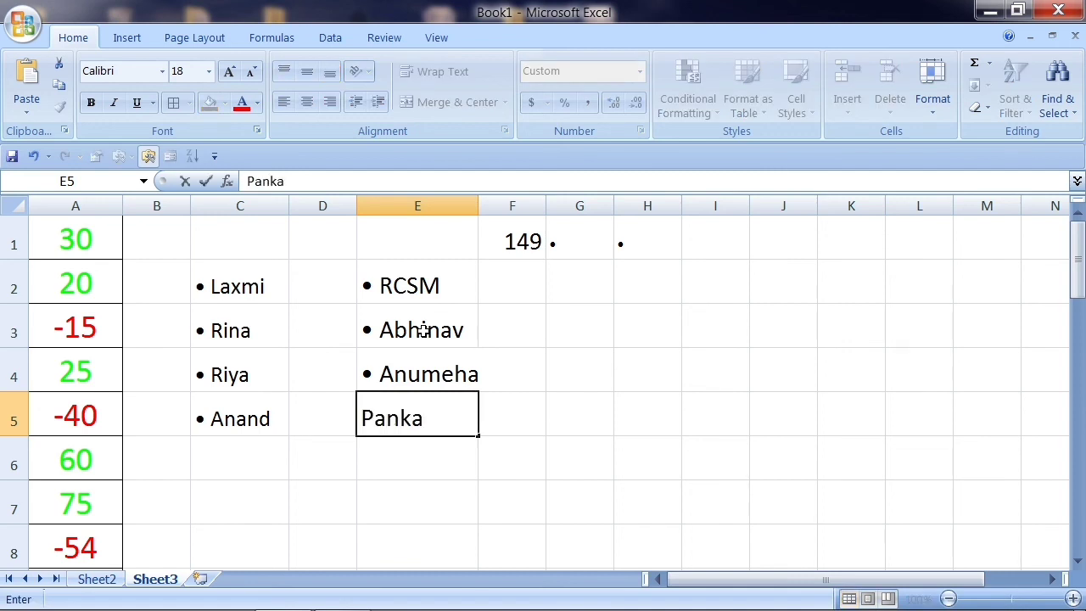
pyautogui.write('h')
pyautogui.press('Return')
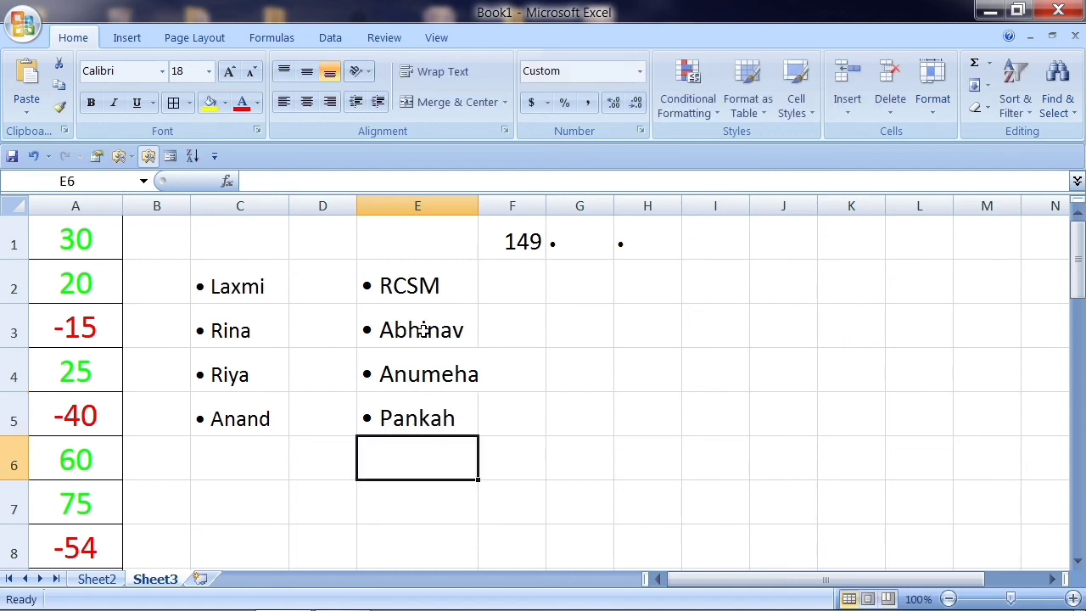
pyautogui.write('sdfsdfsd')
pyautogui.press('Return')
pyautogui.write('sdfsd')
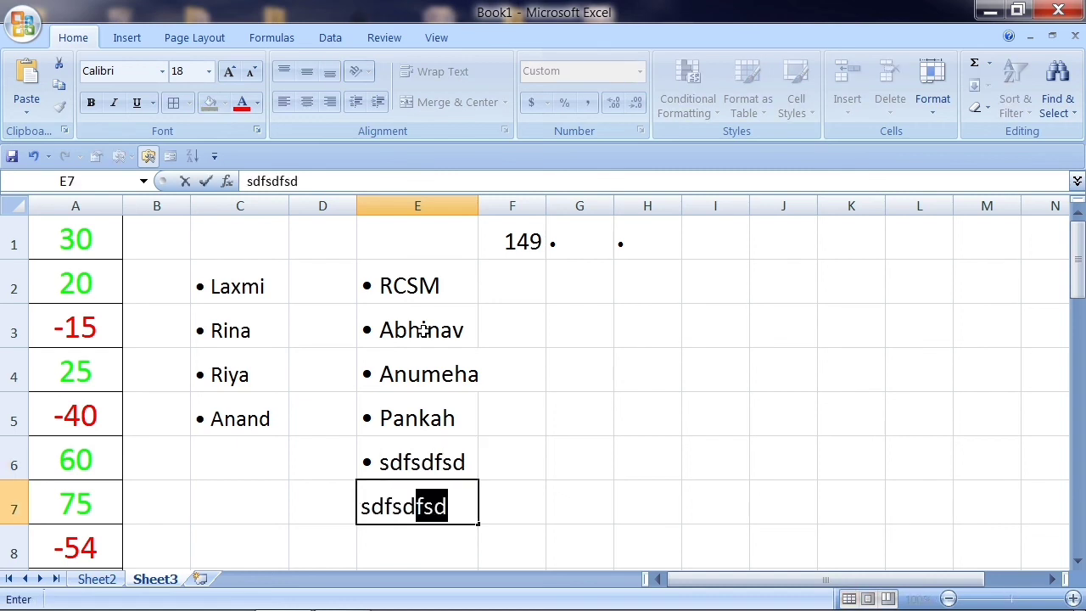
pyautogui.press('Return')
pyautogui.write('sdfsf')
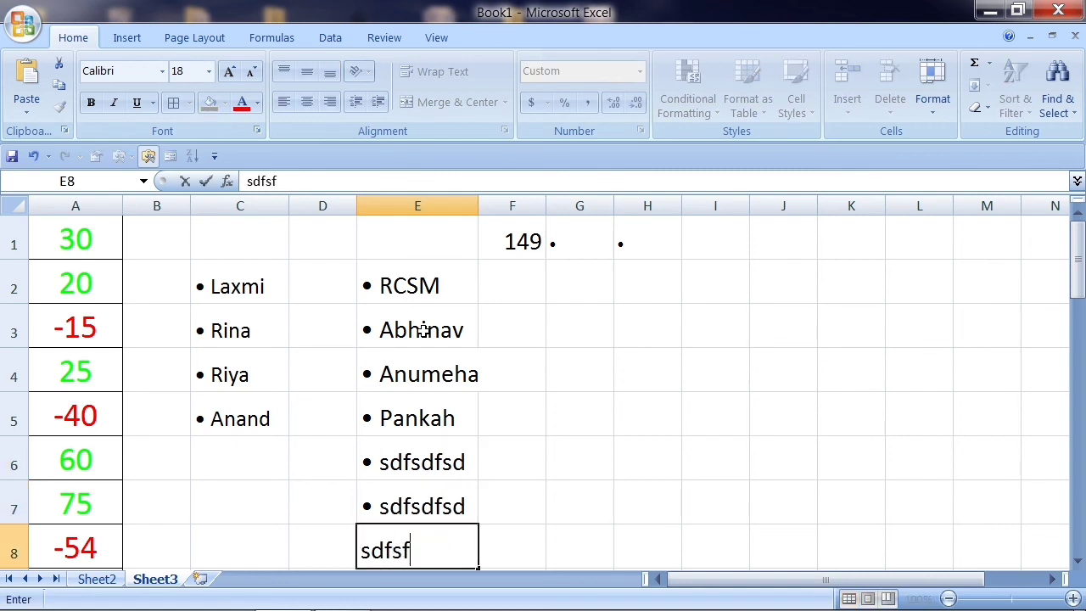
pyautogui.press('Return')
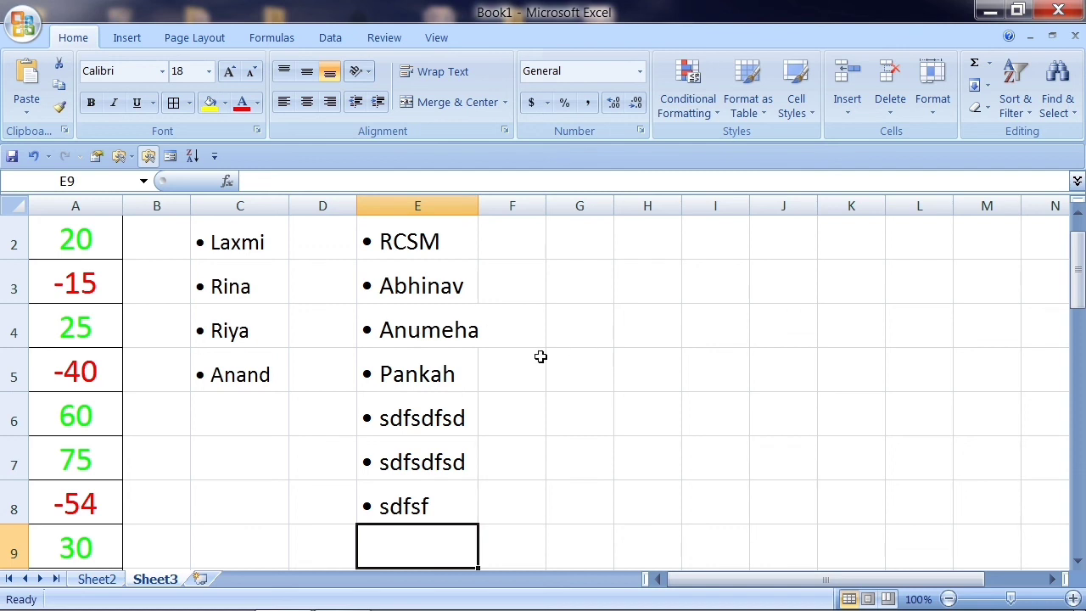
pyautogui.scroll(1, 535, 357)
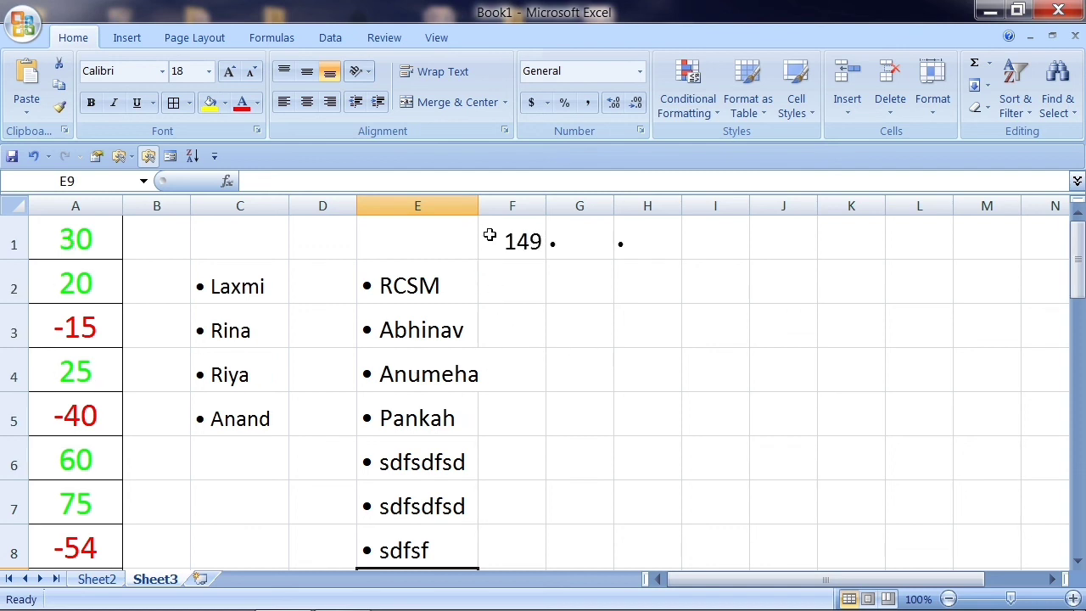
# Widen column E and clear the 149 and bullet helper cells in E1:H1
pyautogui.moveTo(479, 211); pyautogui.dragTo(506, 211)
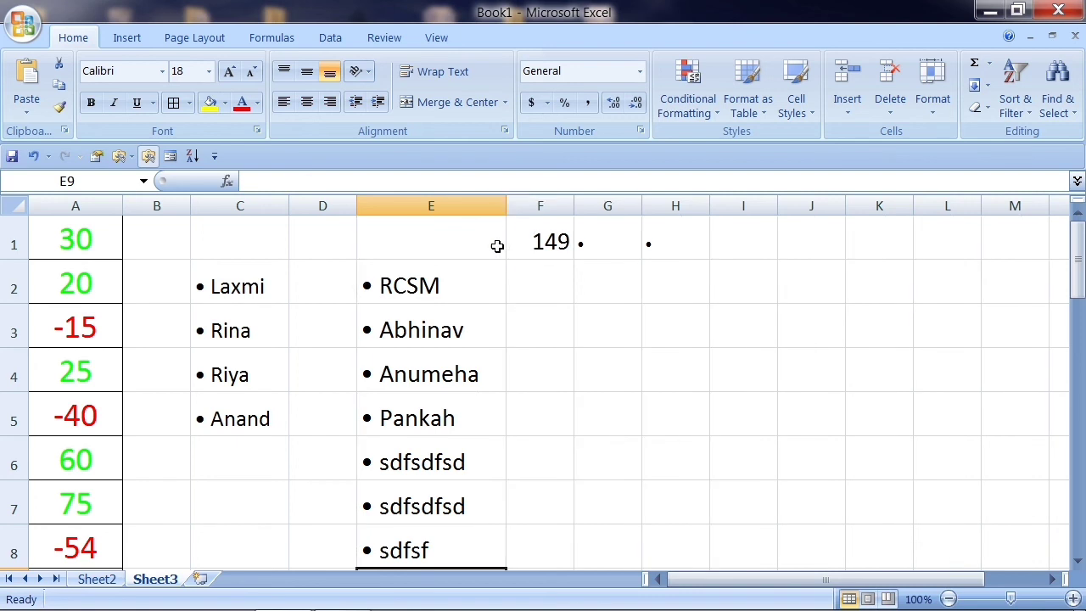
pyautogui.click(494, 245)
pyautogui.moveTo(499, 243); pyautogui.dragTo(661, 245)
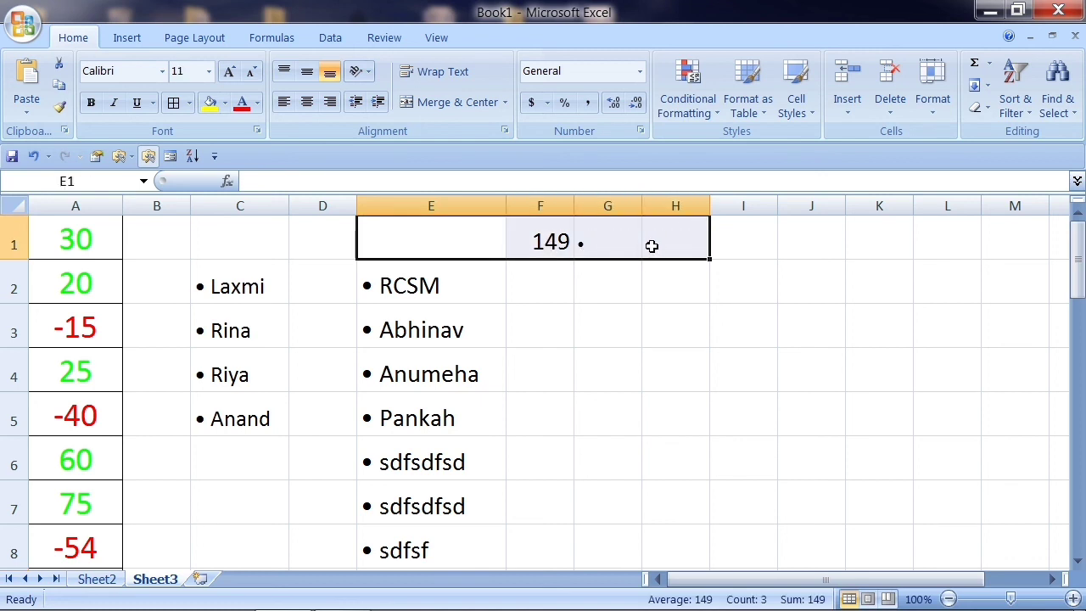
pyautogui.press('Delete')
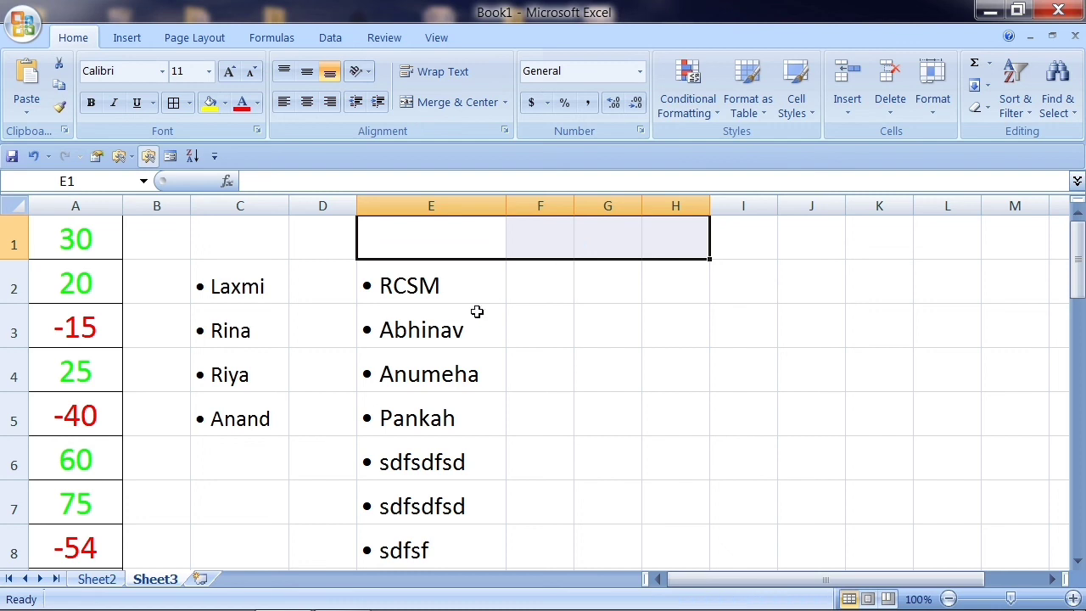
pyautogui.click(478, 312)
pyautogui.scroll(-1, 453, 338)
pyautogui.scroll(-1, 452, 334)
pyautogui.scroll(2, 452, 335)
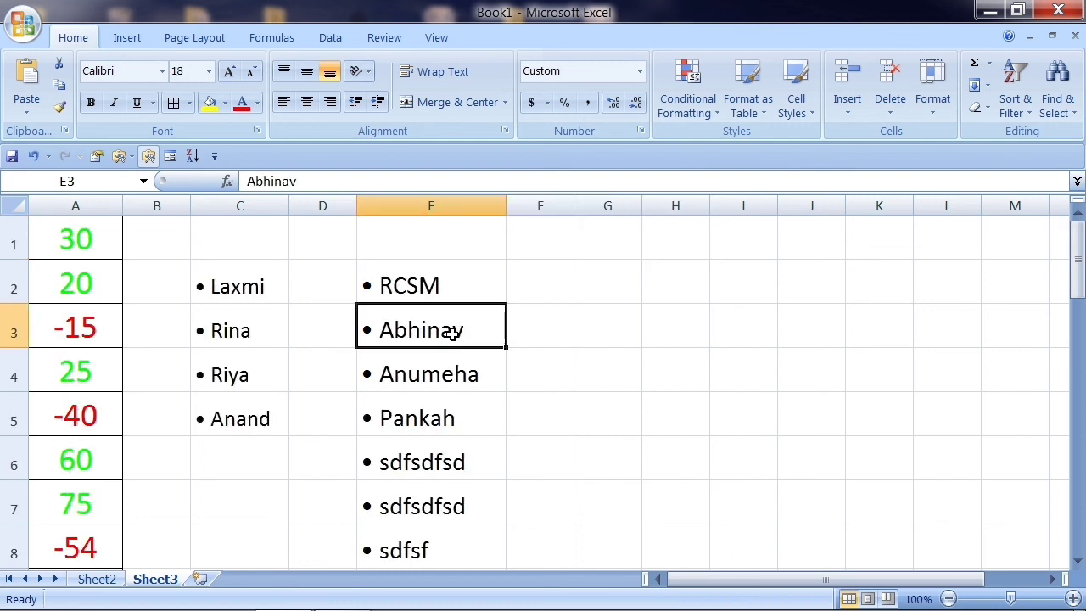